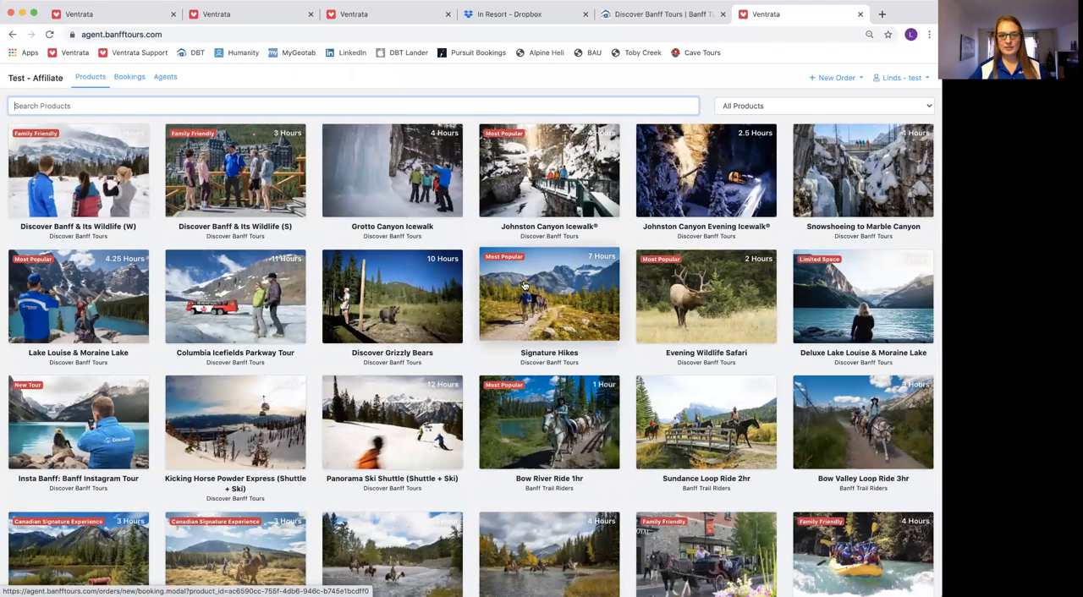
Browse the full product catalogue to see which tours are offered
scroll(535, 313, down, 3)
scroll(535, 312, down, 15)
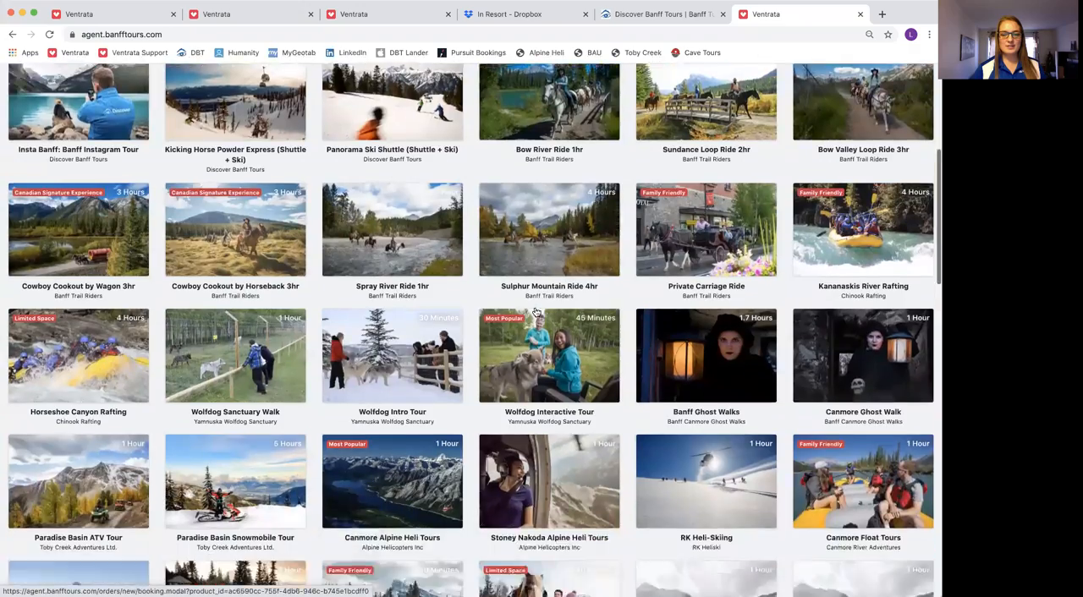
scroll(534, 312, down, 8)
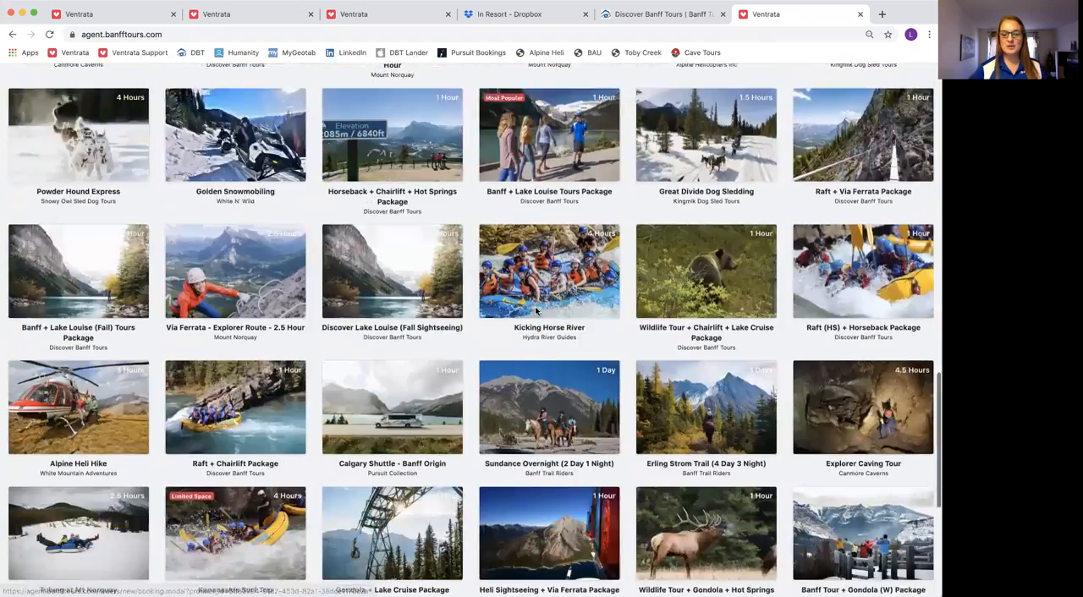
scroll(533, 312, up, 20)
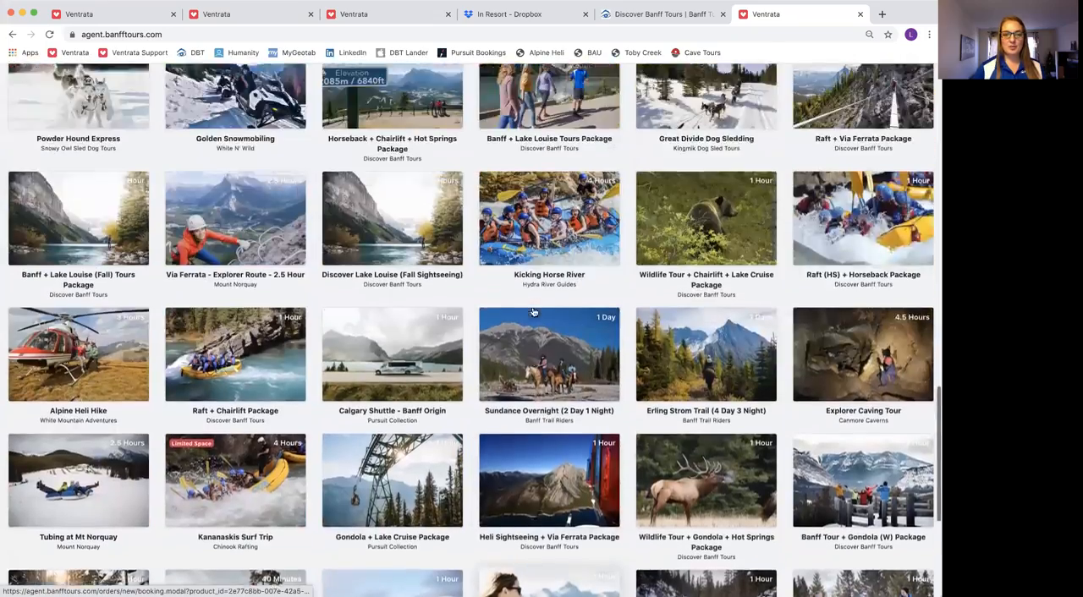
scroll(533, 313, up, 2)
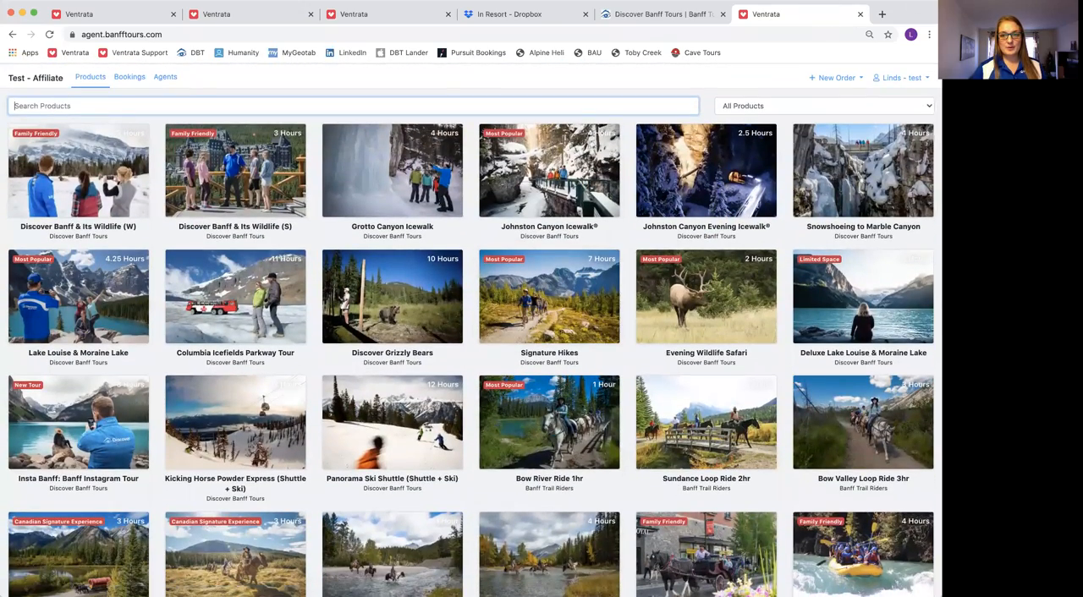
Filter the products by Icewalks, switch to Sleigh & Carriage Rides, and restore the All Products listing
click(880, 108)
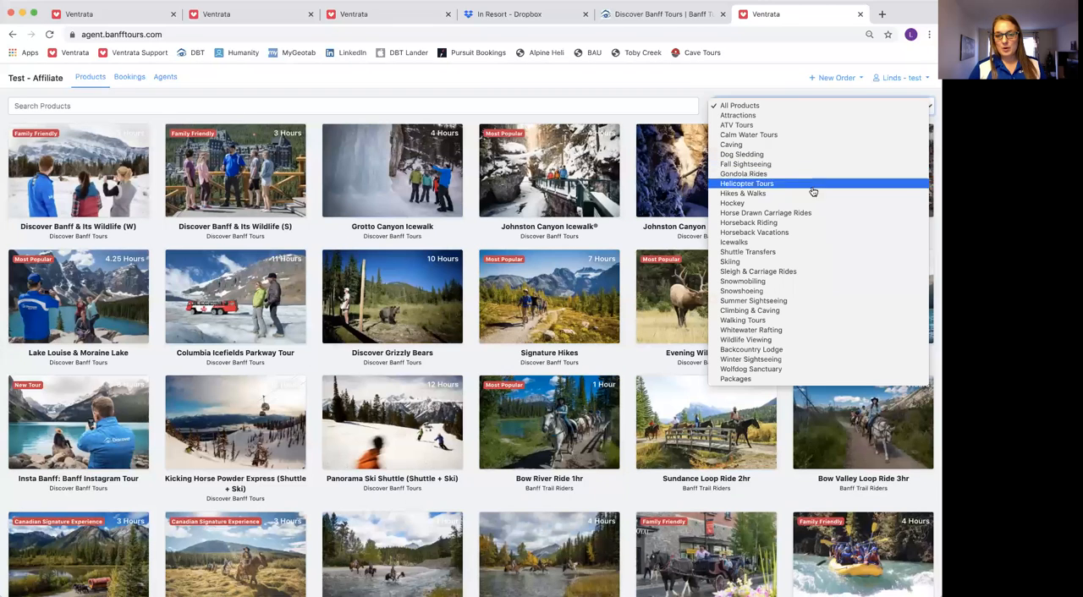
click(812, 243)
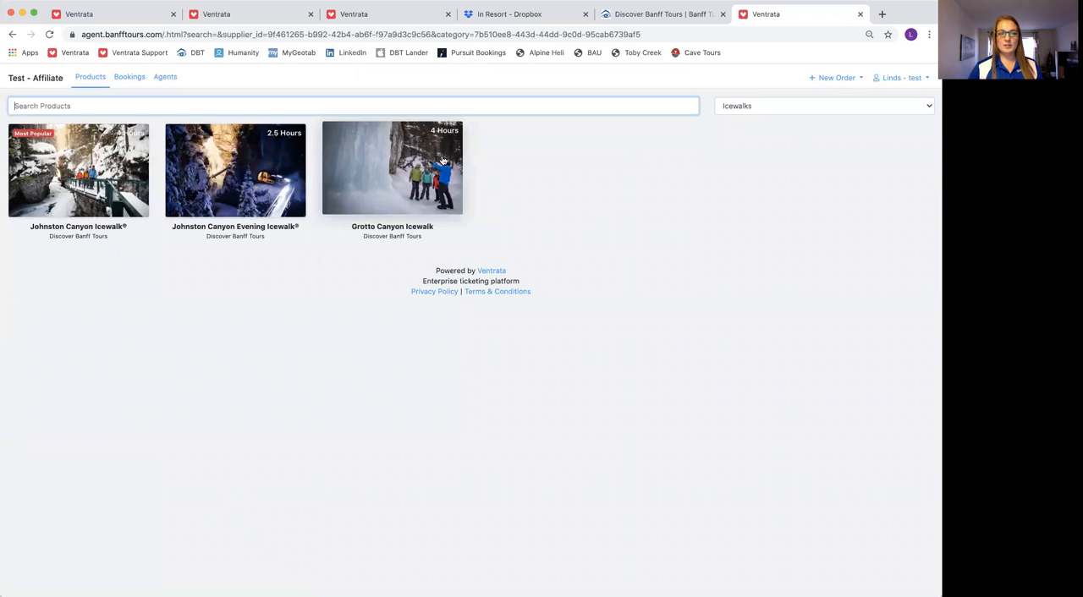
click(796, 108)
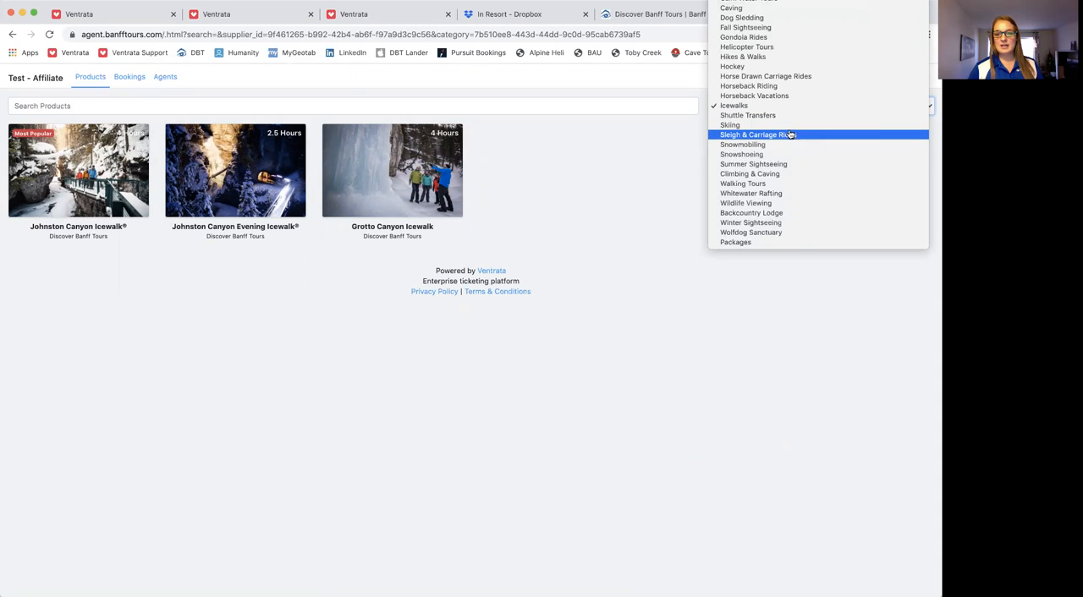
click(788, 135)
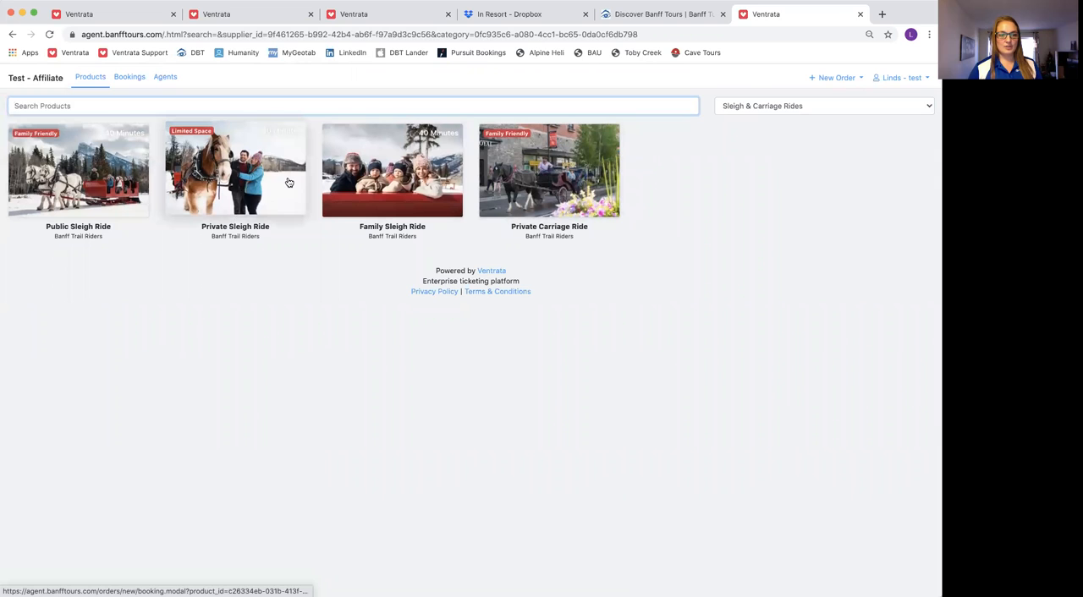
click(787, 106)
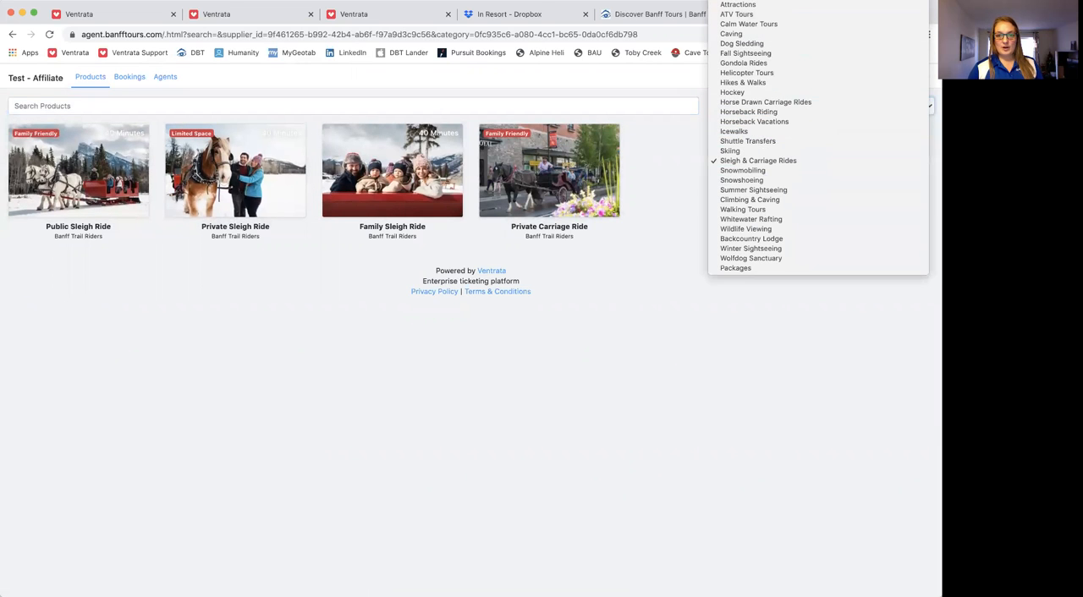
click(771, 1)
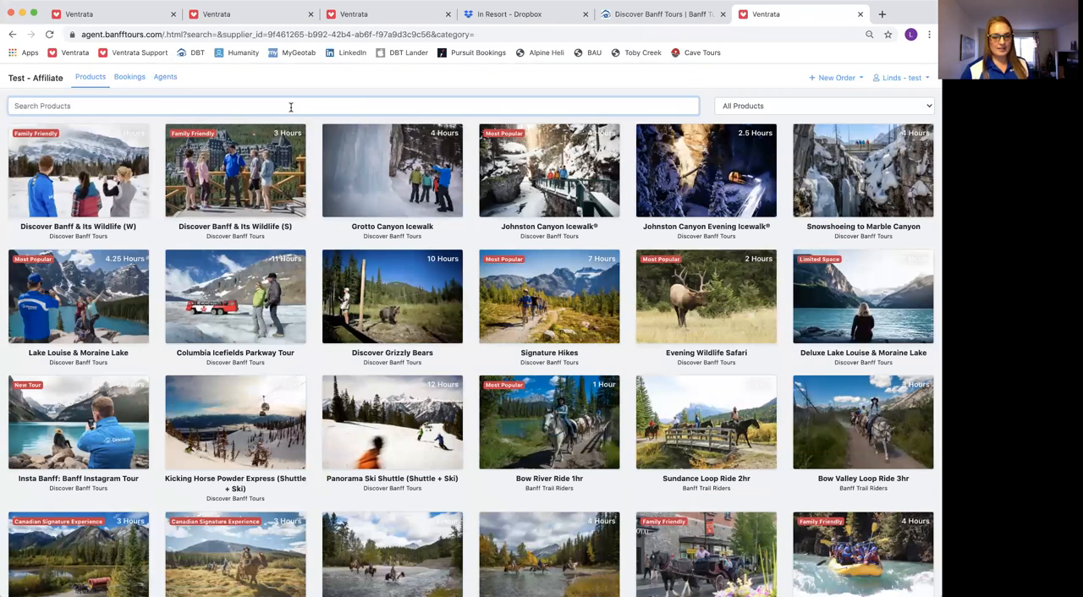
Search the products for "snowshoe" and clear the search
text(snowshoe)
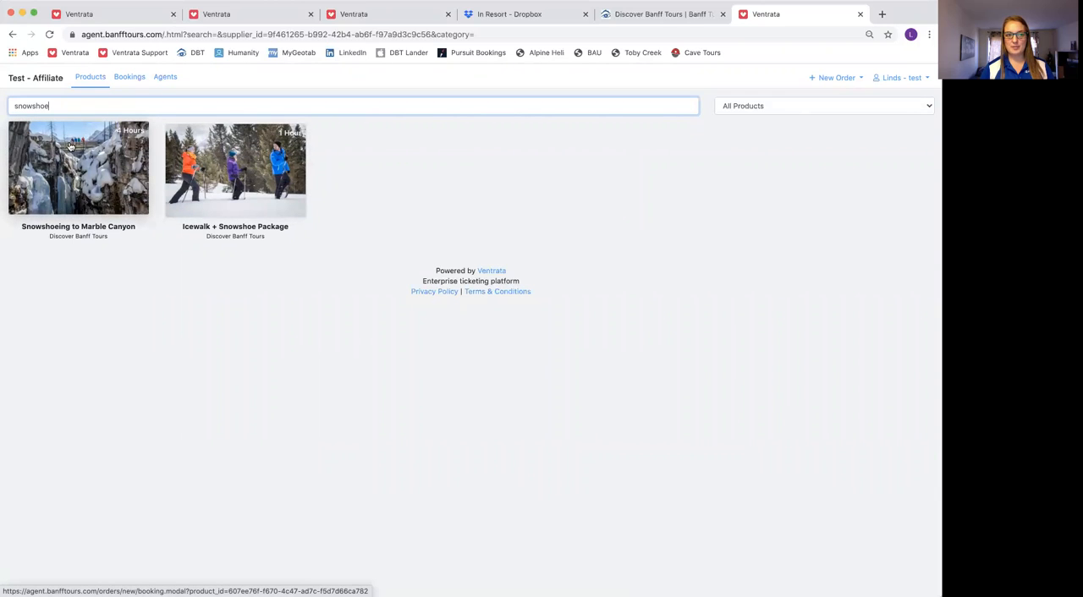
double_click(43, 106)
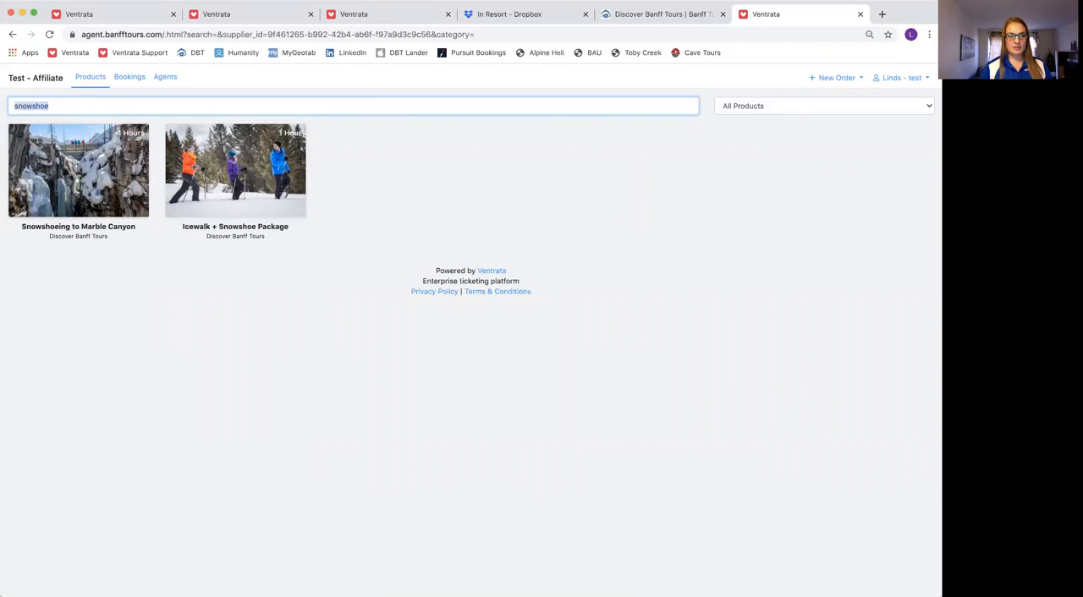
key(BackSpace)
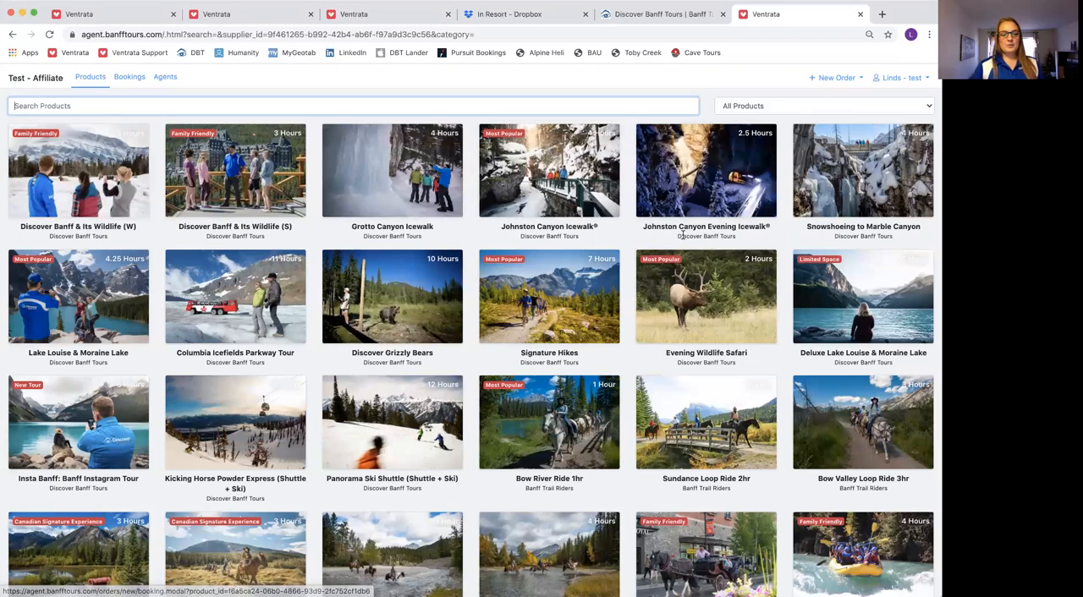
Open a booking for the Johnston Canyon Icewalk® and review its product description and inclusions
click(536, 163)
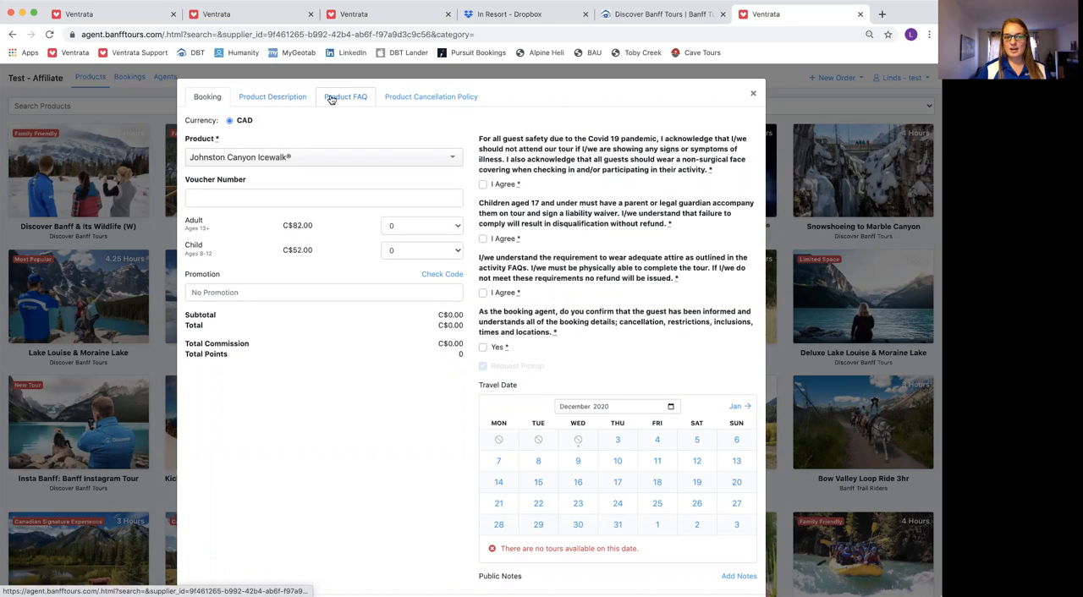
click(290, 100)
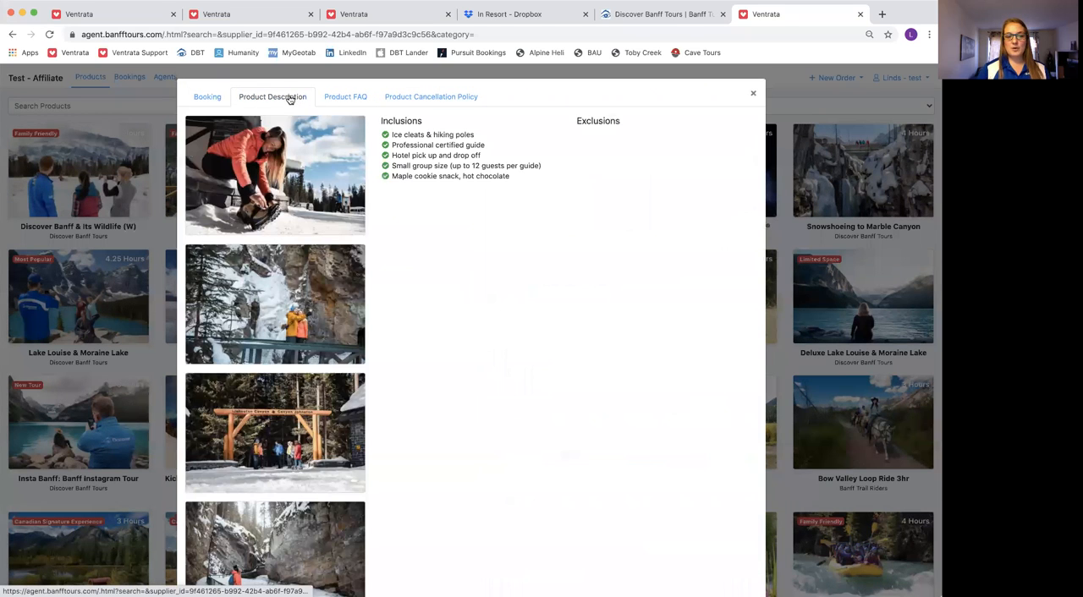
scroll(302, 231, down, 5)
scroll(302, 232, up, 5)
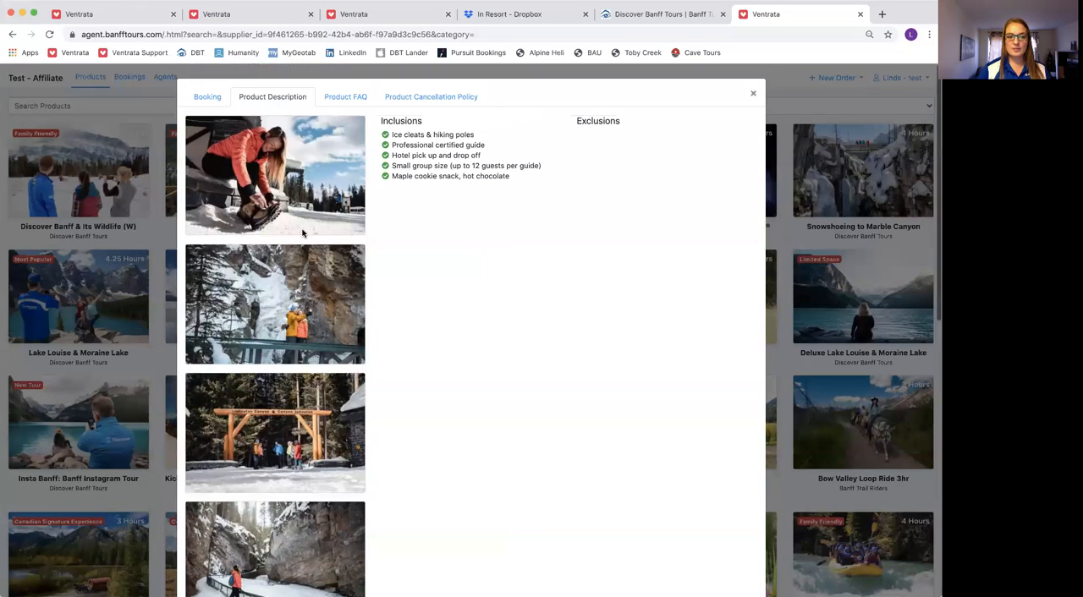
drag(402, 134, 537, 174)
click(562, 181)
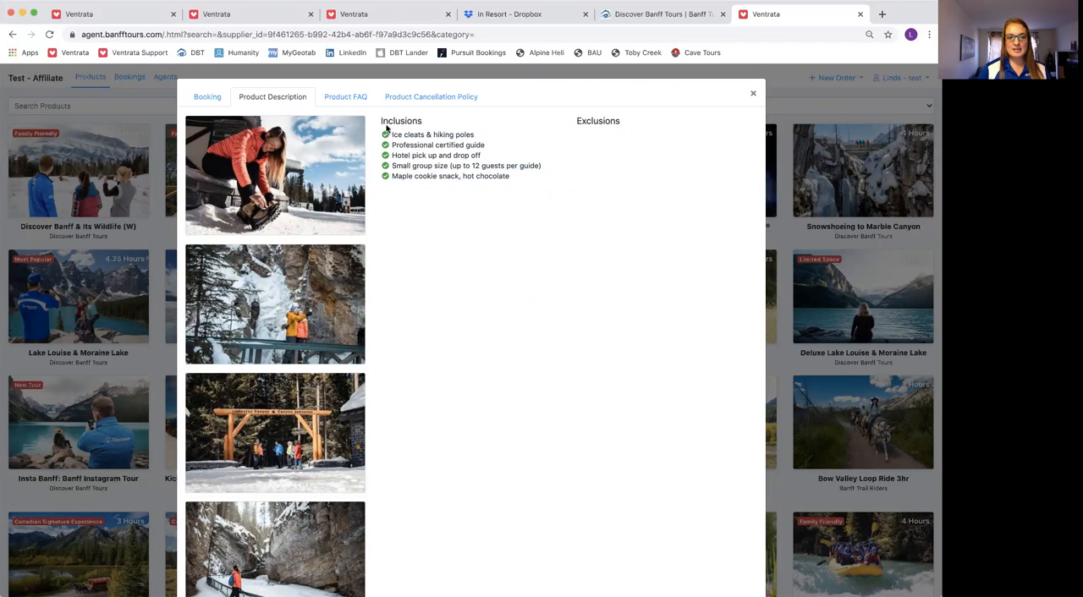
Review the tour's product FAQ and the notice period in its cancellation policy
click(345, 99)
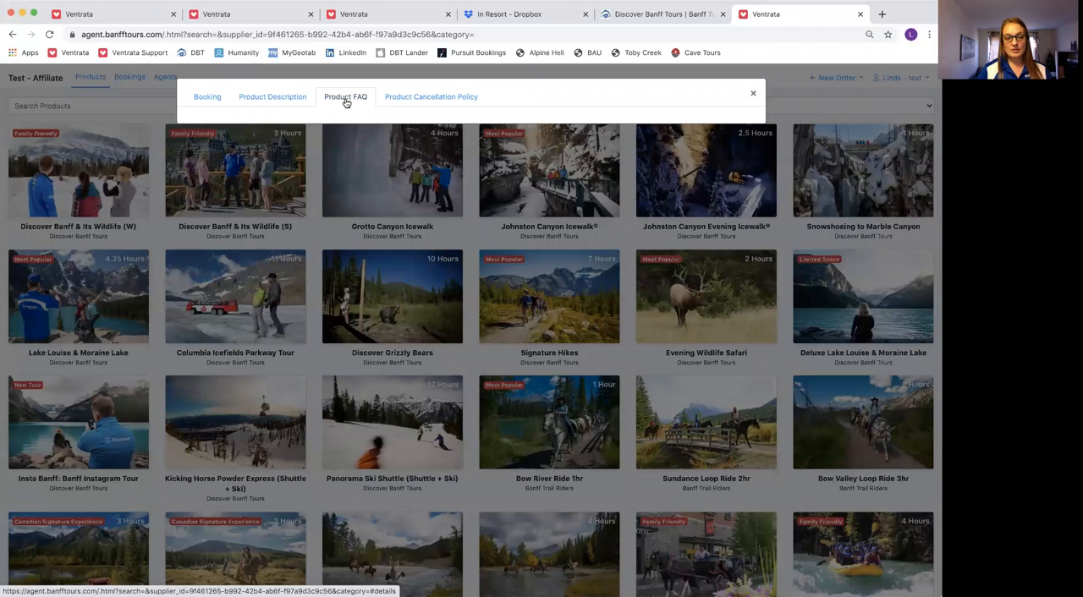
click(423, 97)
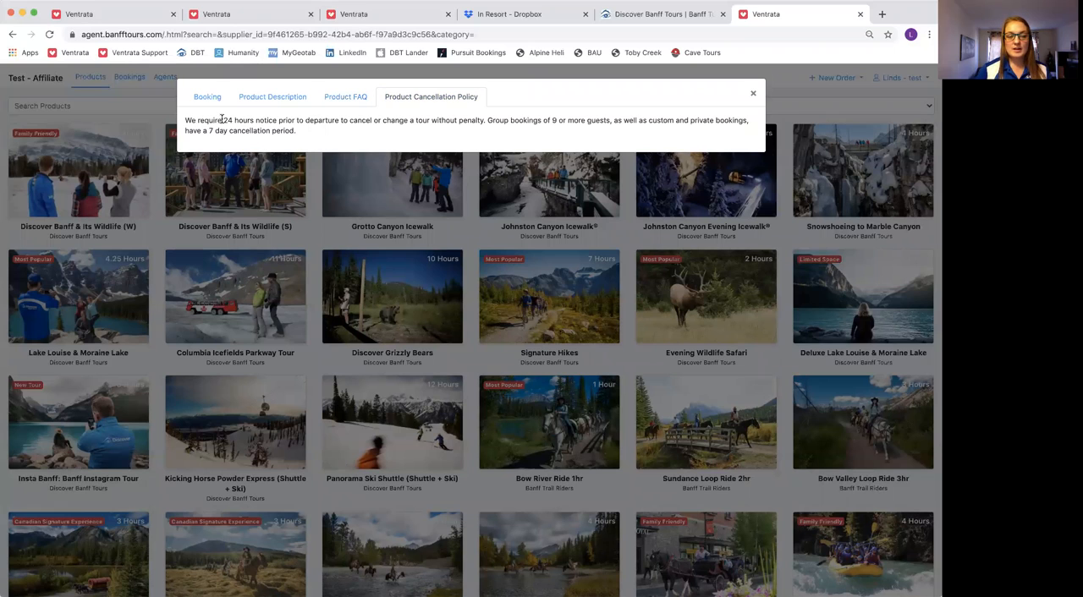
drag(223, 120, 355, 121)
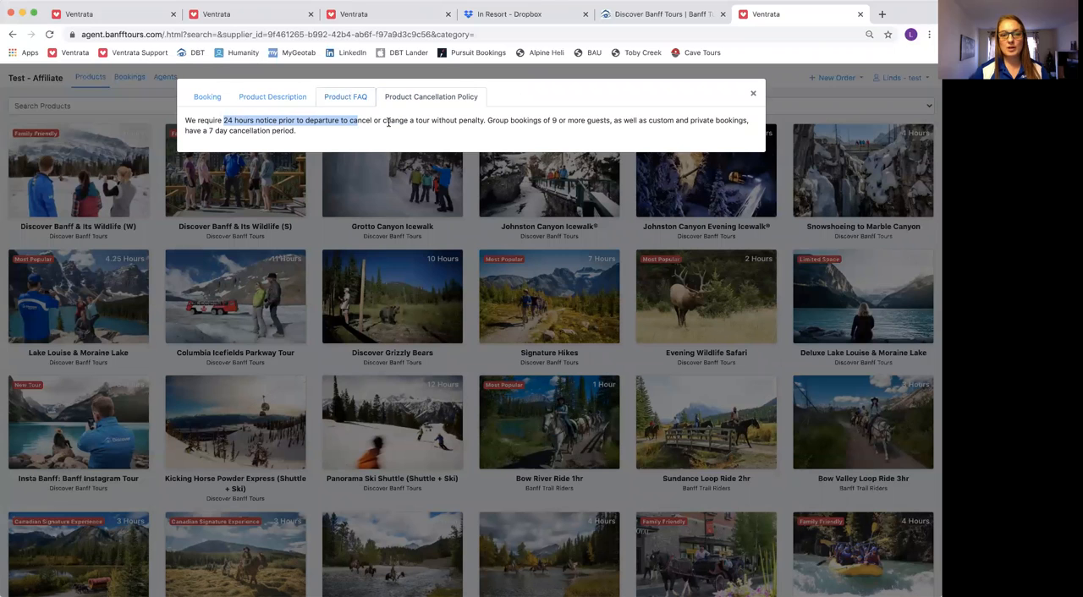
Return to the booking form, accept the Covid, minors and attire acknowledgements, and confirm the guest has been informed of the booking details
click(208, 99)
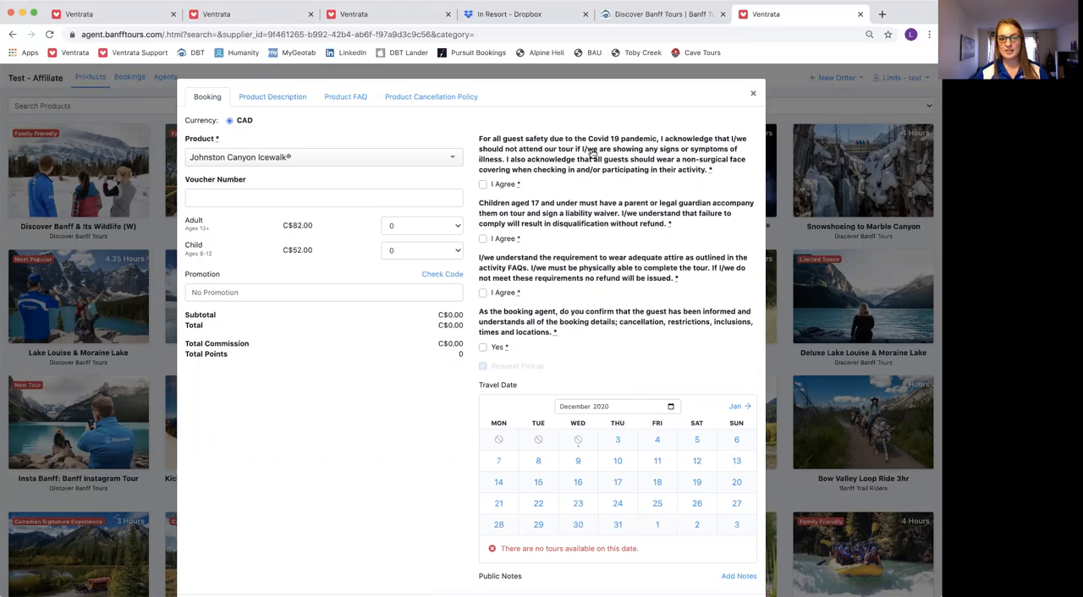
drag(475, 141, 728, 175)
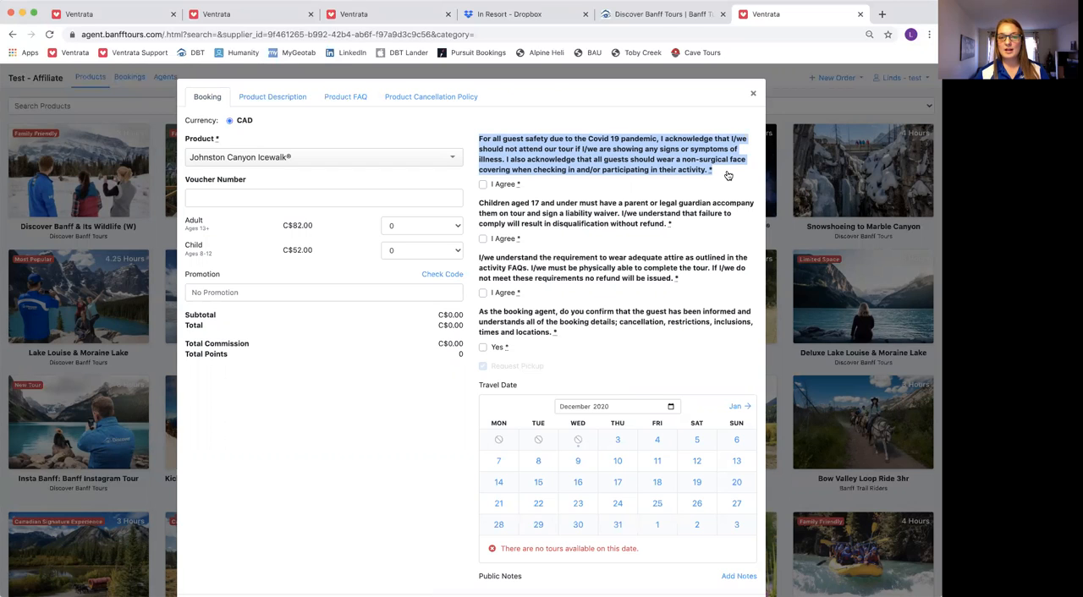
click(482, 185)
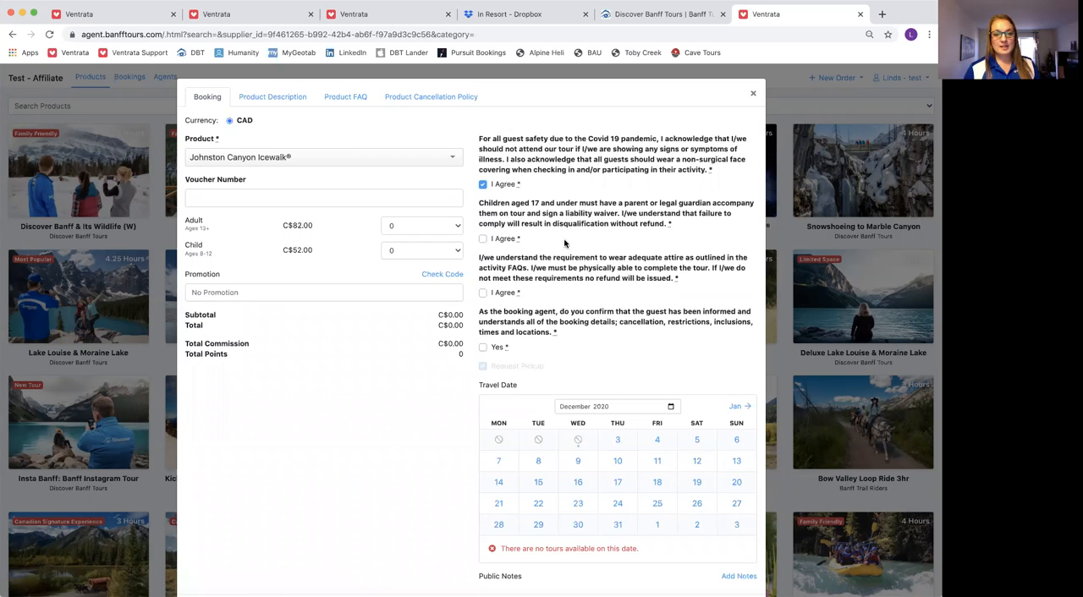
click(484, 240)
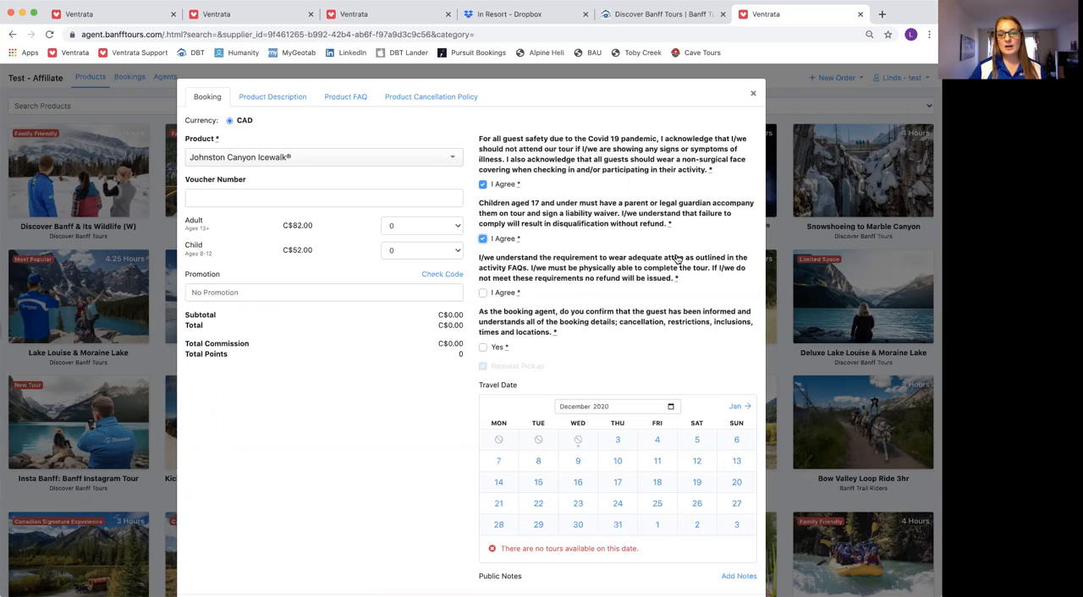
click(483, 293)
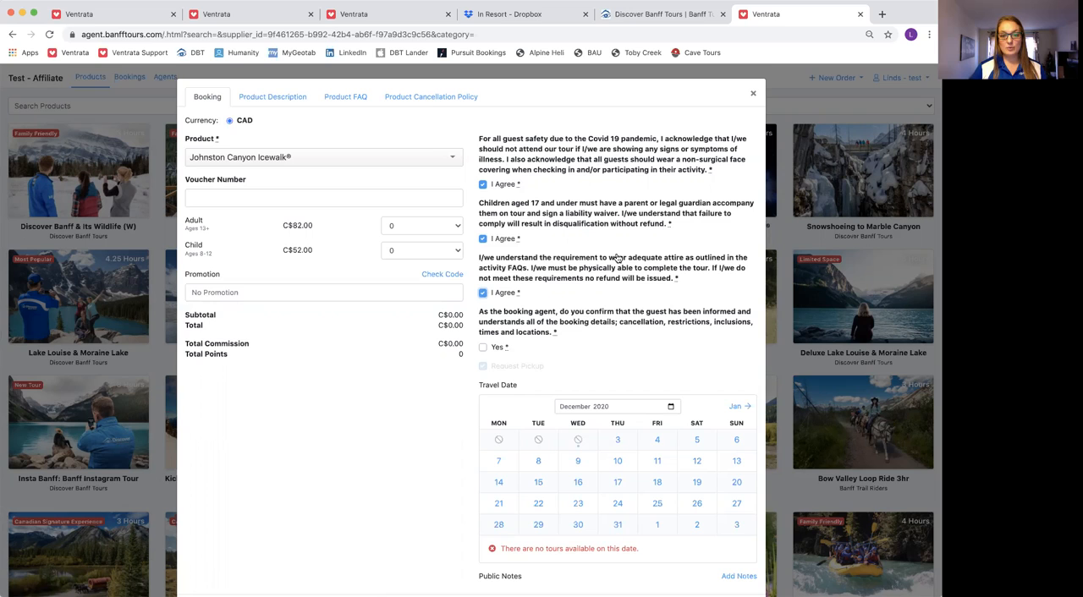
drag(555, 333, 479, 316)
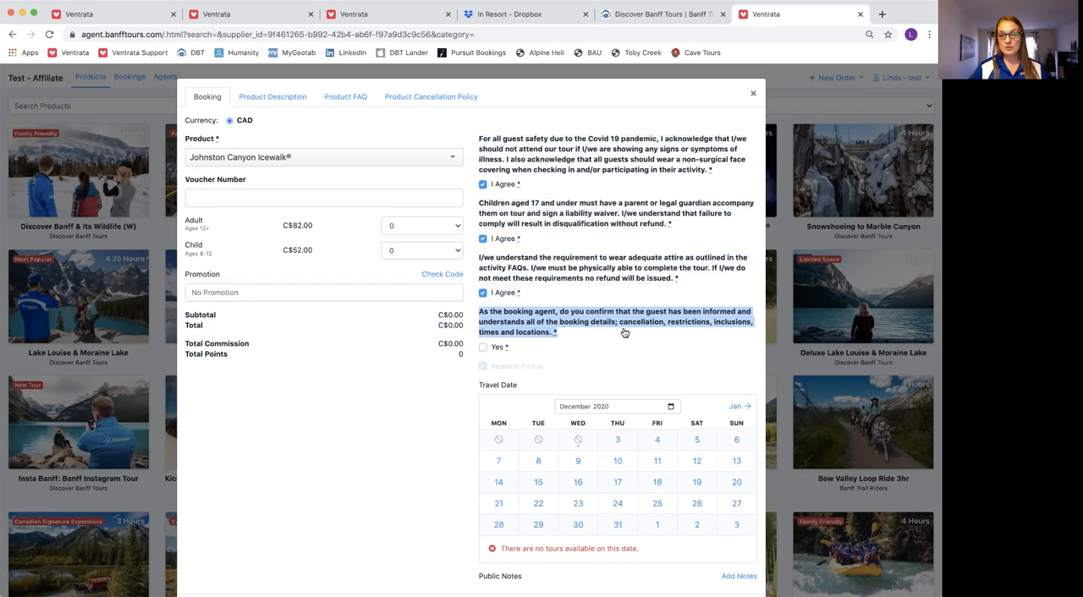
click(483, 349)
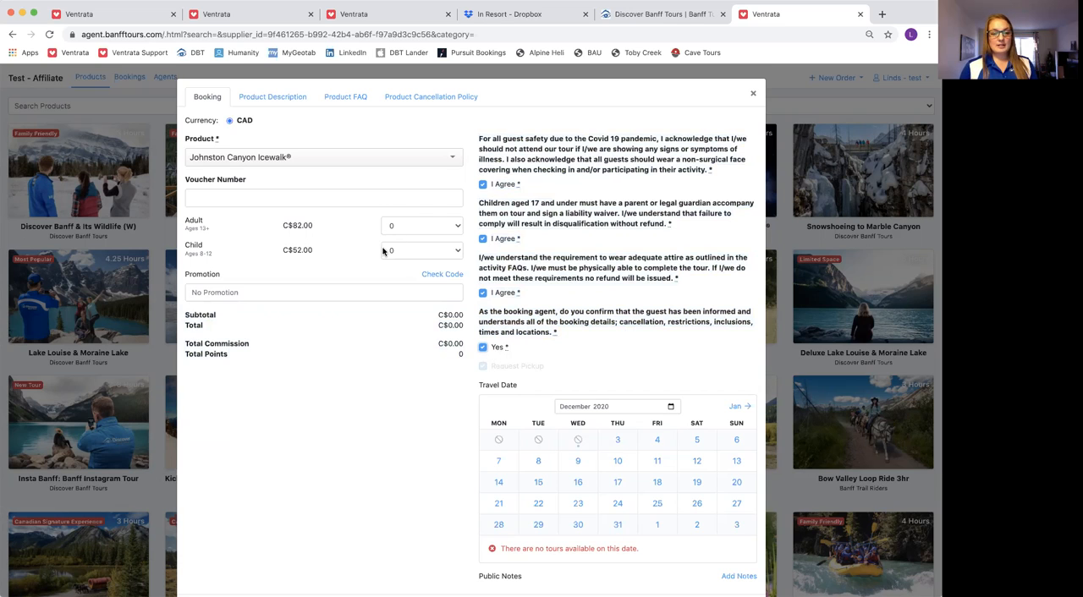
Set the tickets to 2 adults and 1 child
click(406, 232)
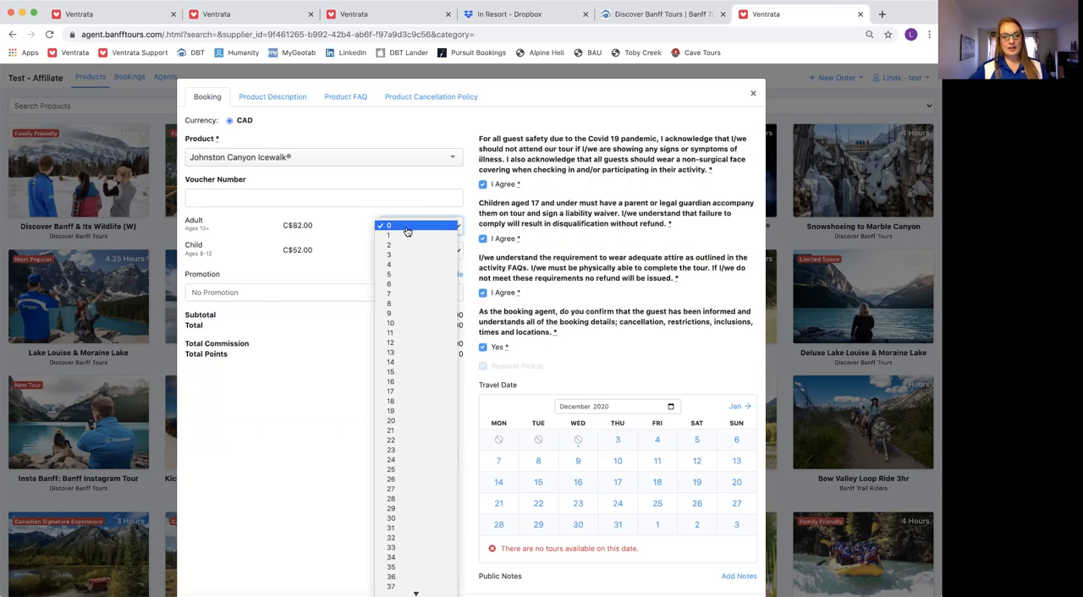
click(407, 245)
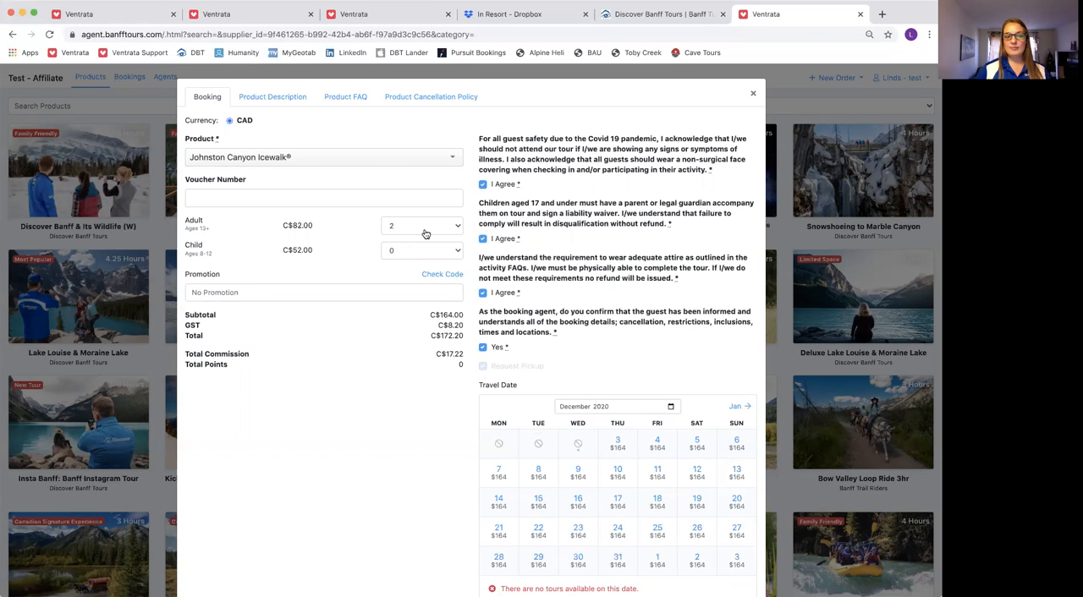
click(423, 251)
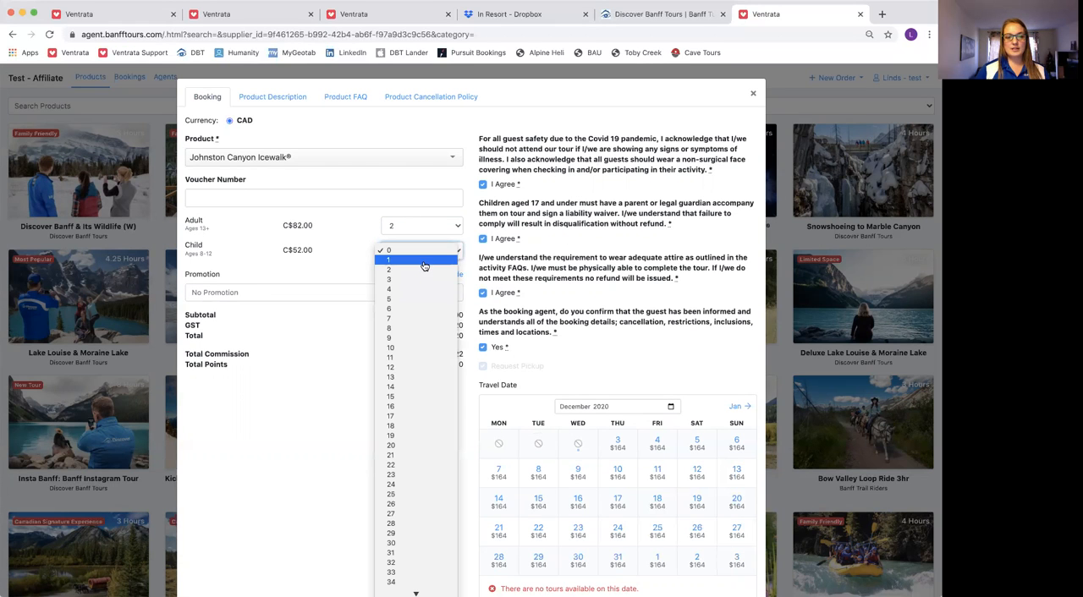
click(456, 262)
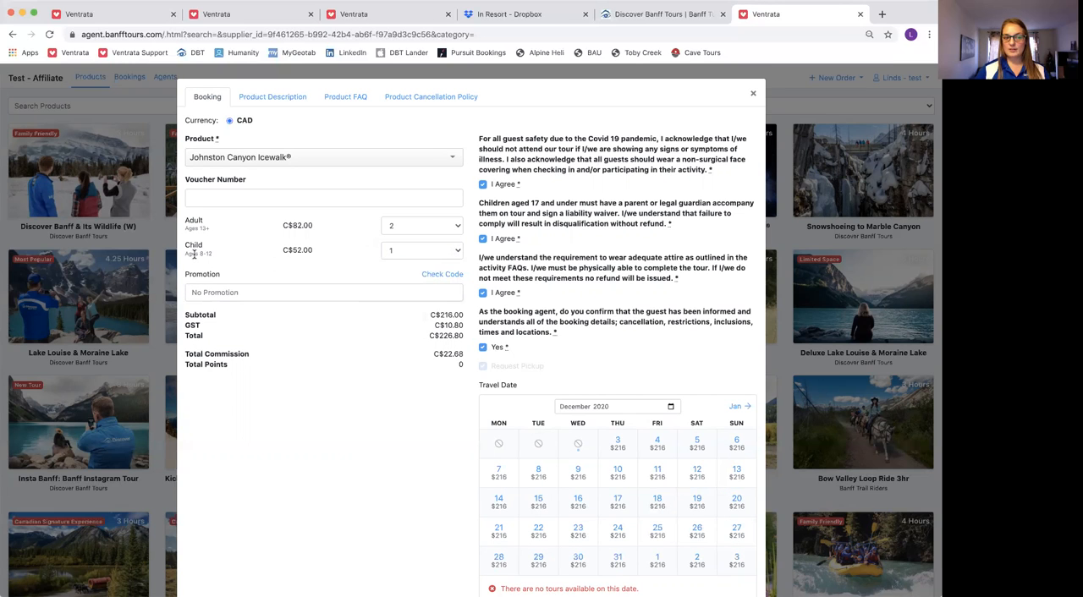
Set the travel date to December 11, 2020 with the 01:30 PM departure
scroll(637, 283, down, 3)
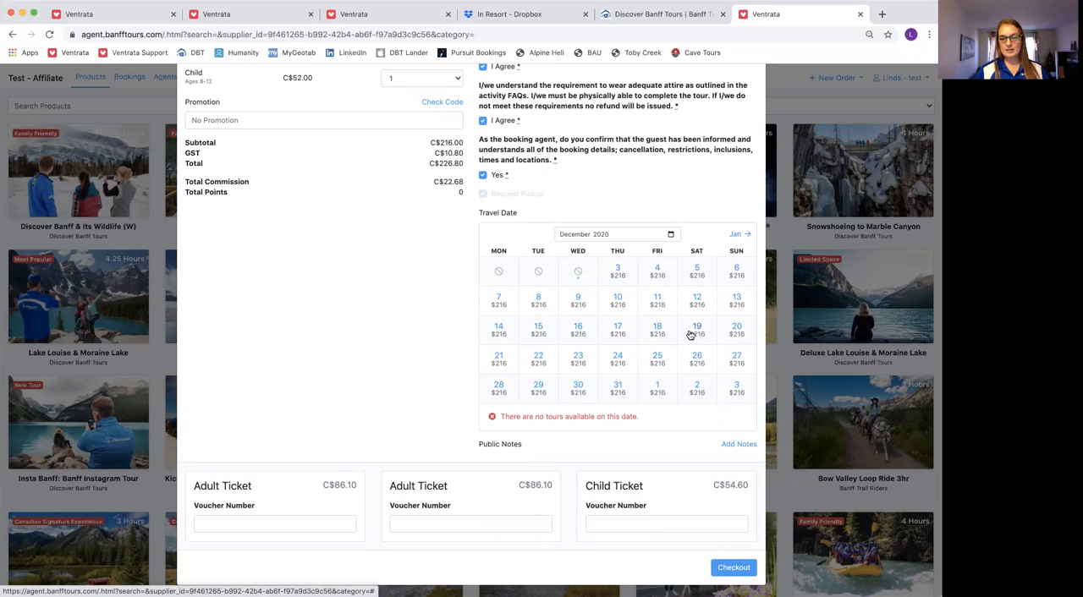
click(658, 299)
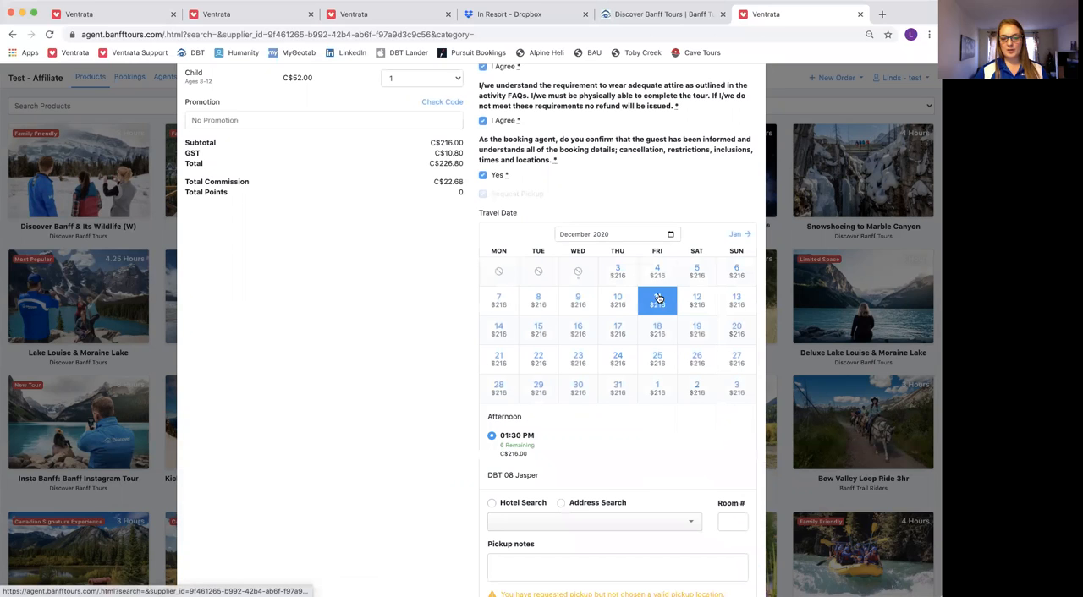
scroll(664, 355, down, 2)
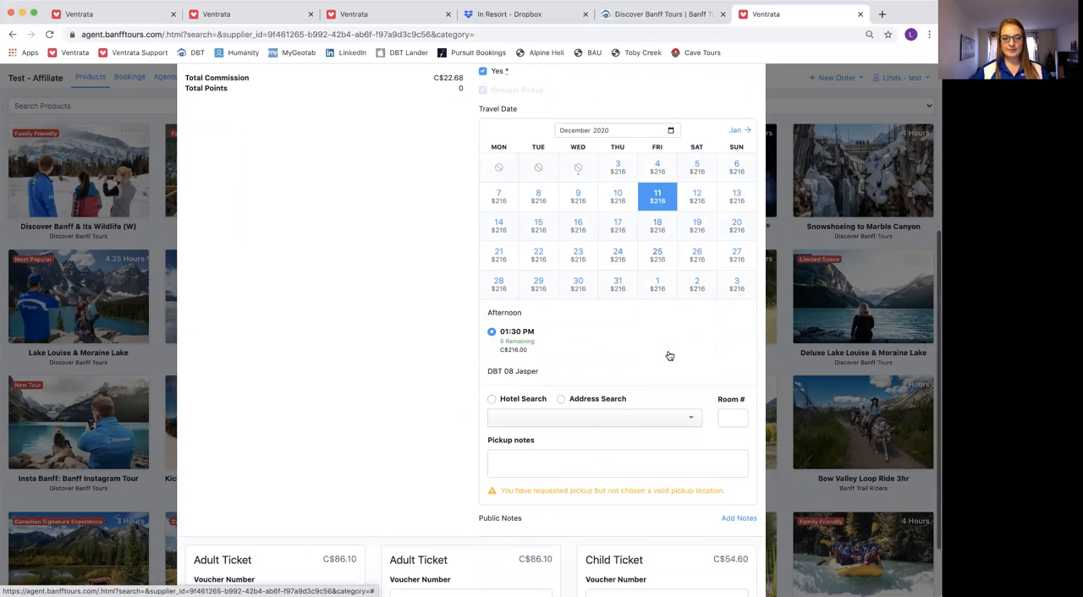
click(500, 334)
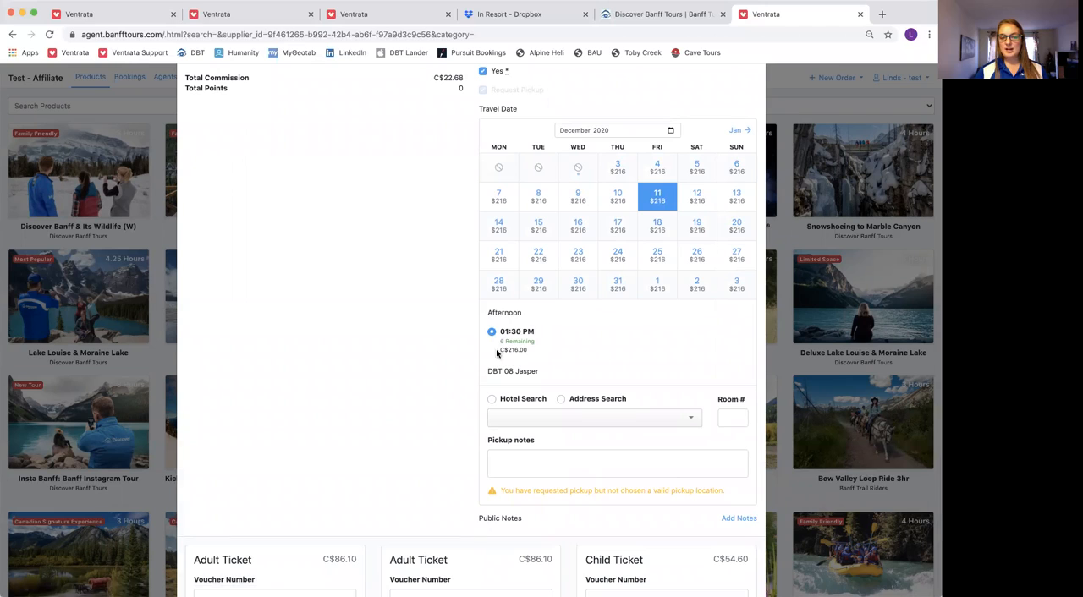
Check the remaining places and price of the 01:30 PM departure against the booking summary
drag(528, 350, 499, 347)
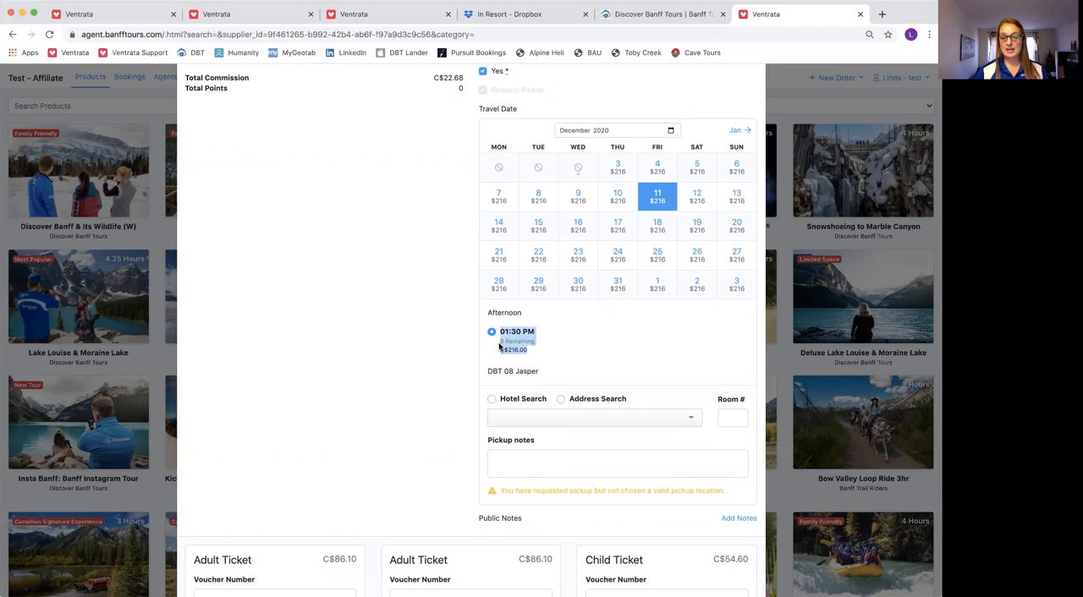
click(565, 340)
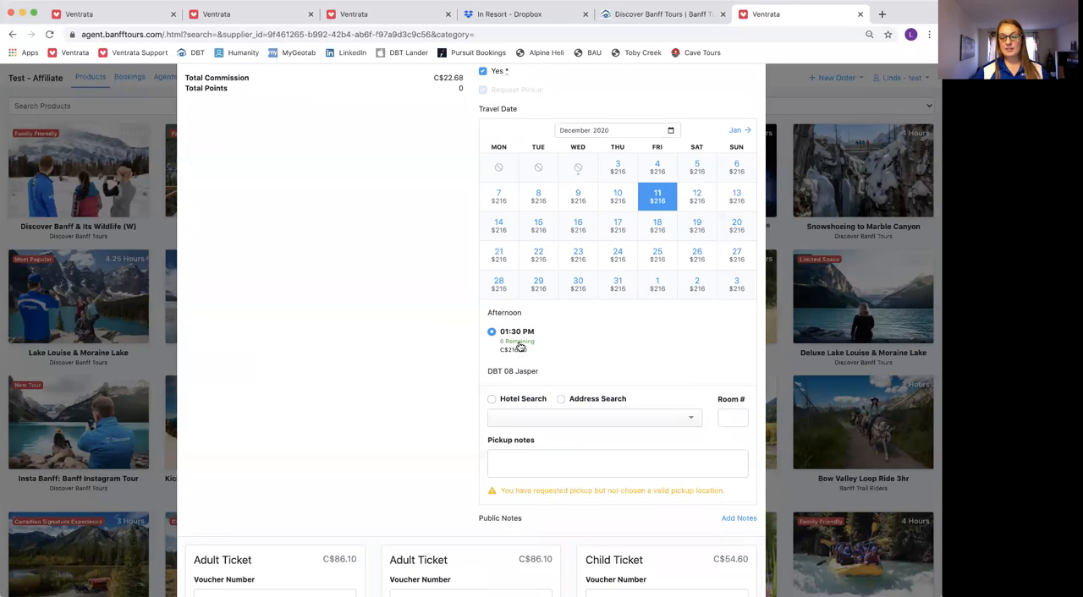
scroll(537, 346, up, 1)
scroll(536, 345, up, 5)
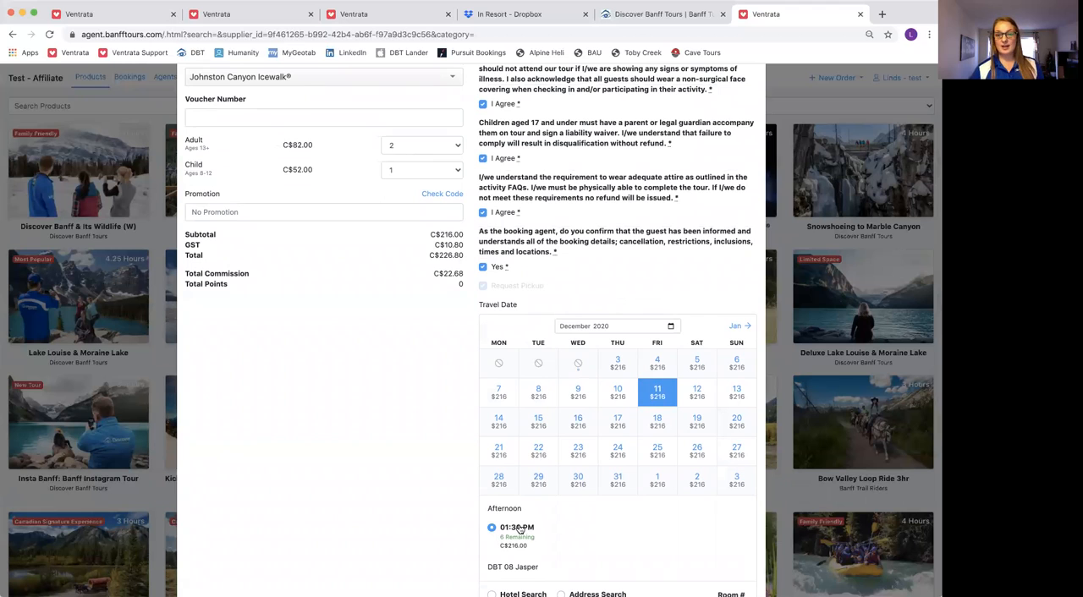
scroll(543, 525, down, 1)
scroll(543, 523, down, 4)
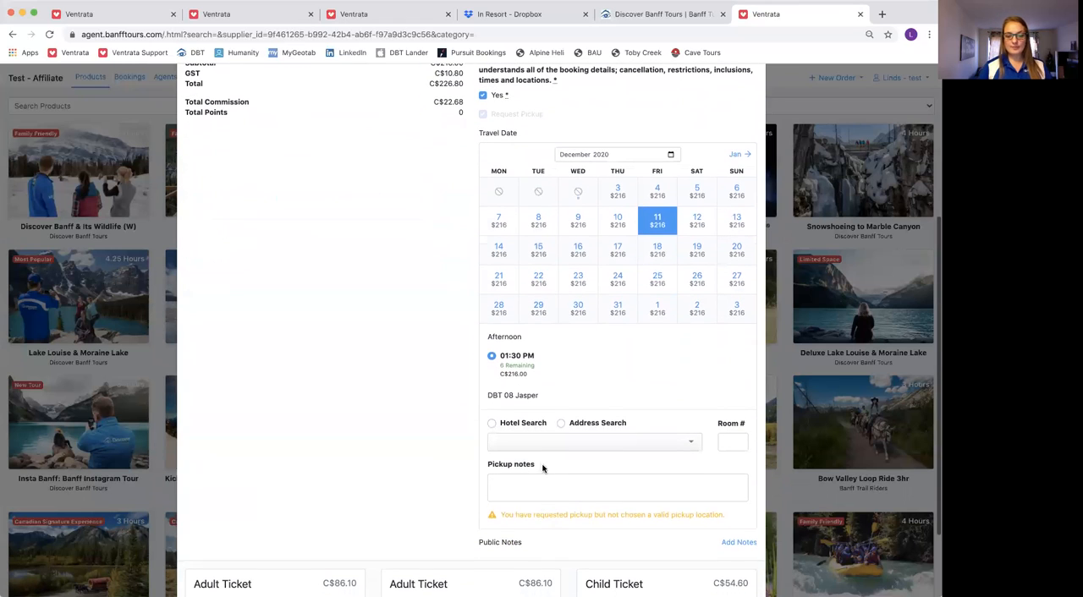
Browse the available pickup hotels and choose Banff Aspen Lodge as the pickup location
click(539, 441)
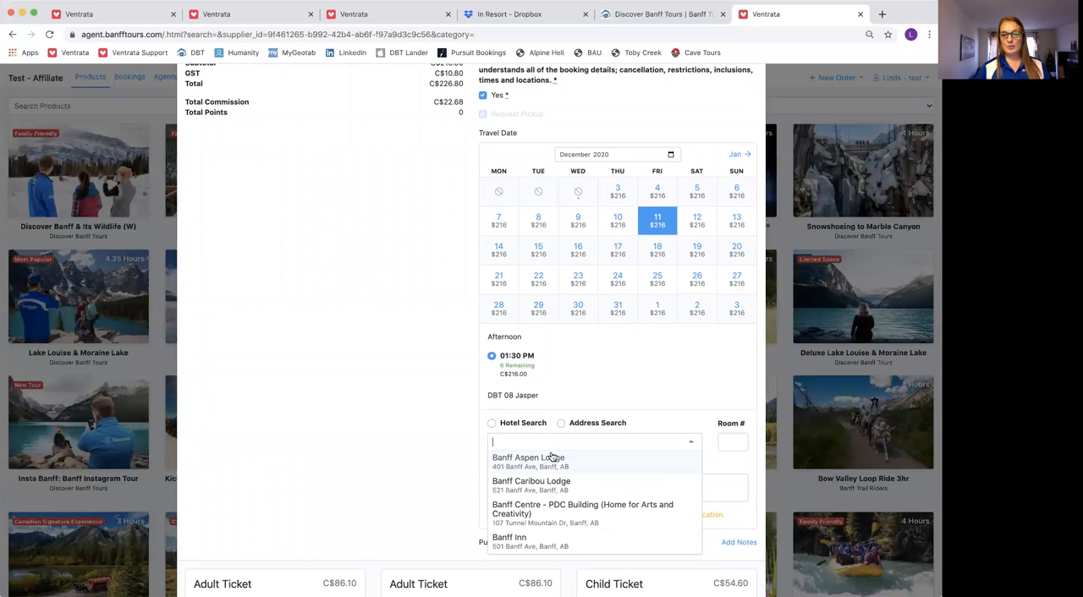
scroll(592, 472, down, 2)
scroll(593, 473, down, 6)
scroll(610, 504, down, 8)
scroll(610, 504, down, 3)
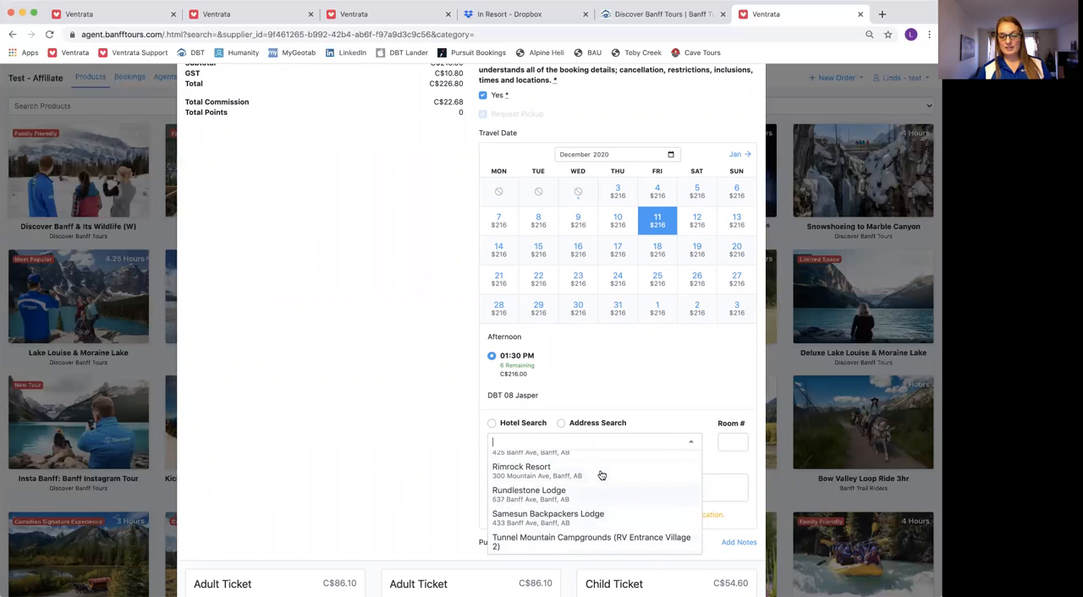
click(584, 439)
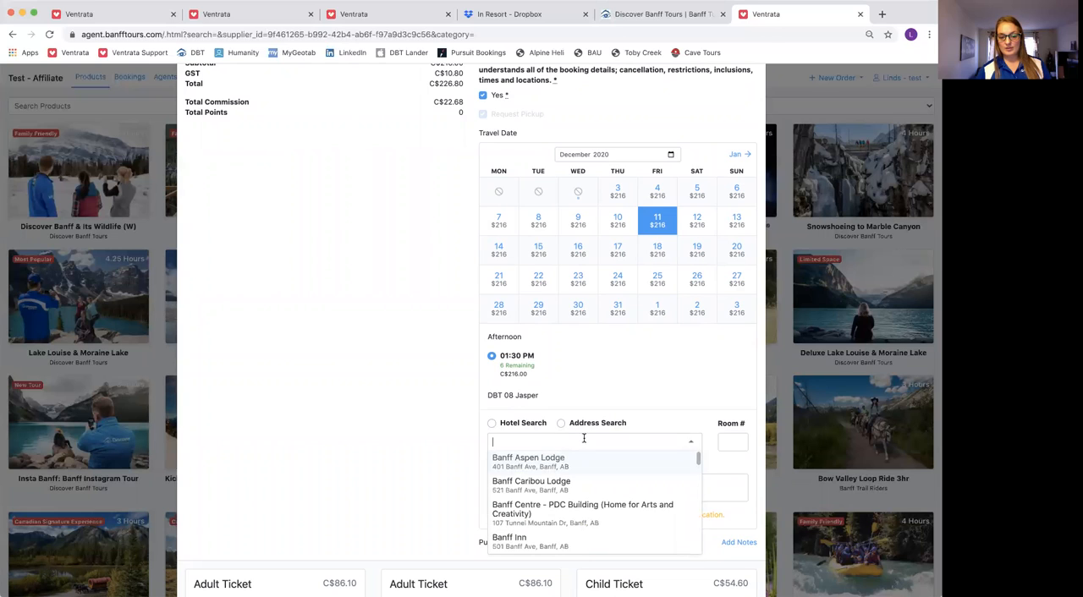
click(675, 383)
click(690, 440)
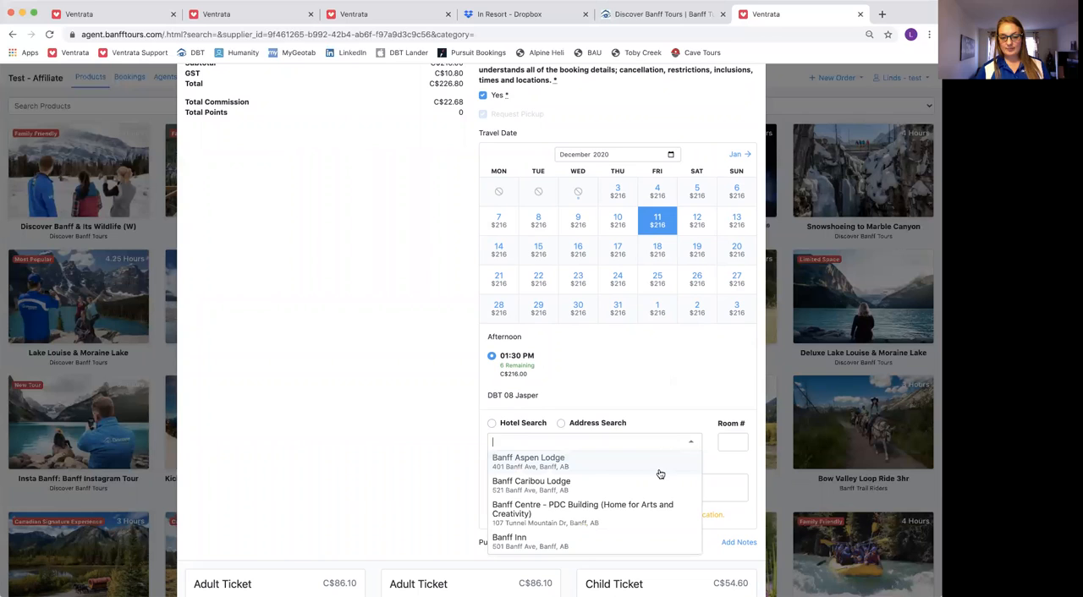
click(530, 464)
Add pickup notes reading "guest birthday" and, on a second line, "staying at the moose hotel"
click(550, 479)
scroll(610, 481, down, 2)
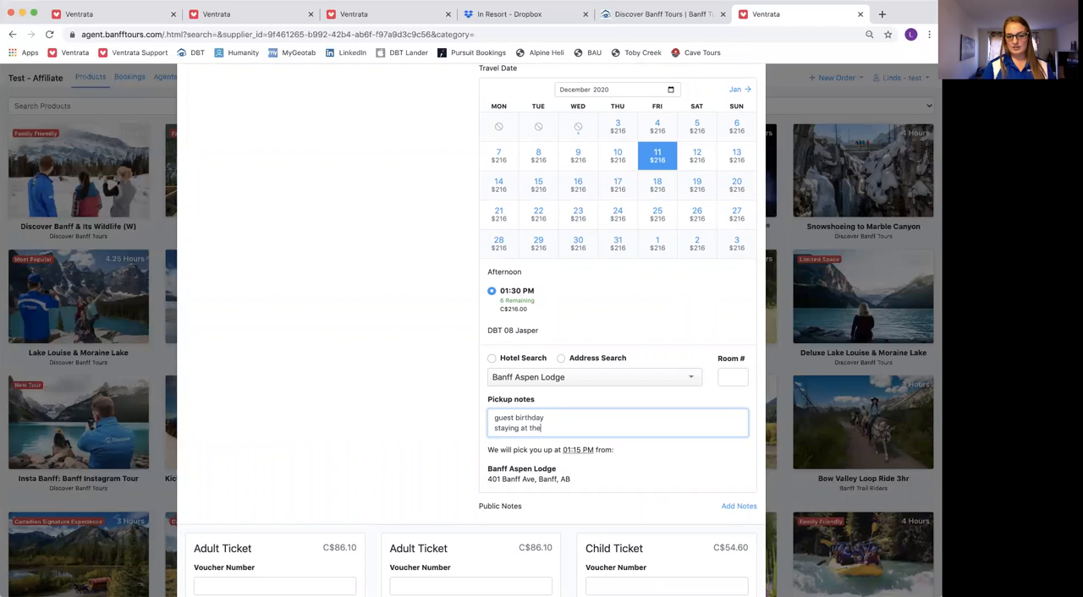
text(oose hotel)
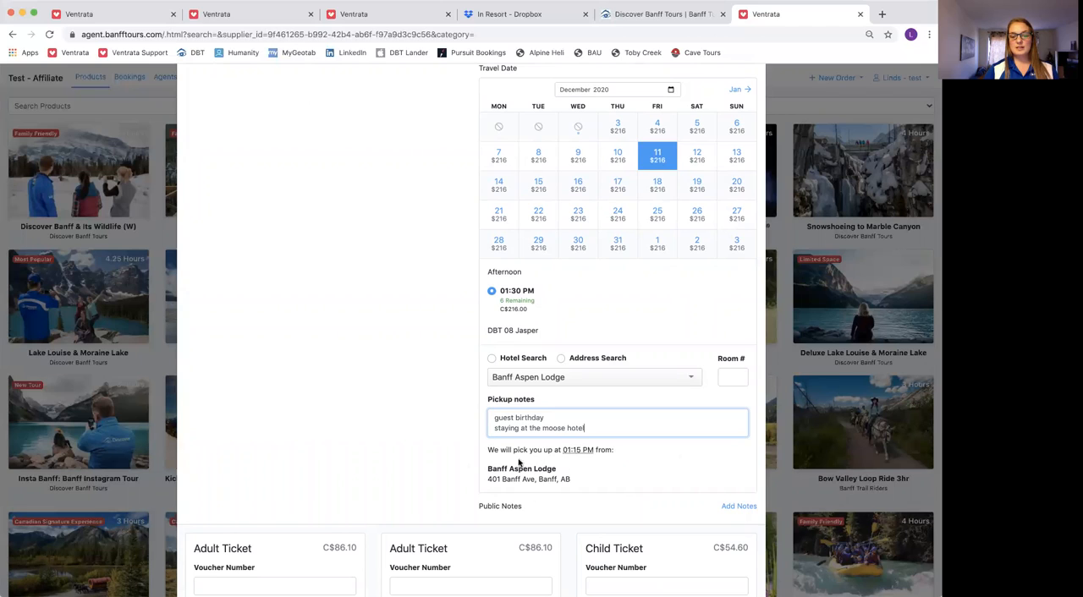
Check the pickup location's name and address, and proceed to checkout with the booking
drag(579, 483, 476, 468)
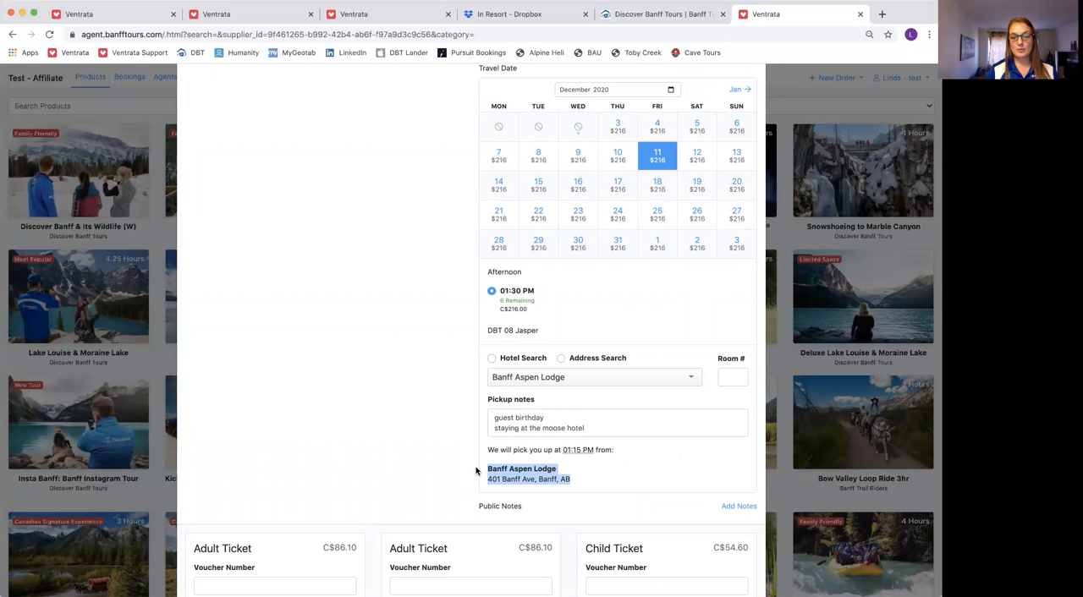
scroll(634, 472, down, 2)
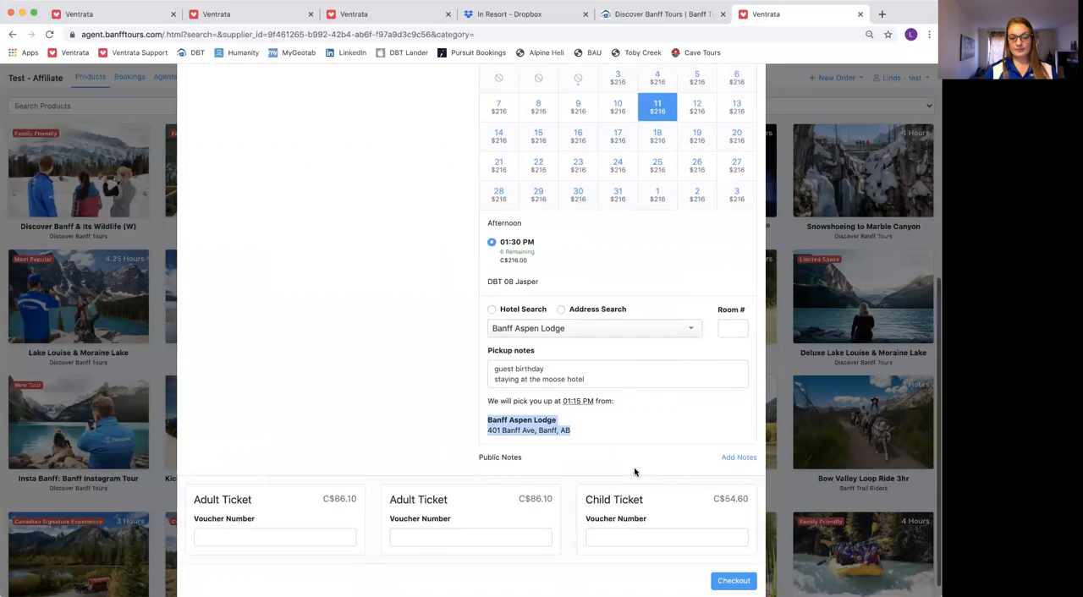
click(732, 565)
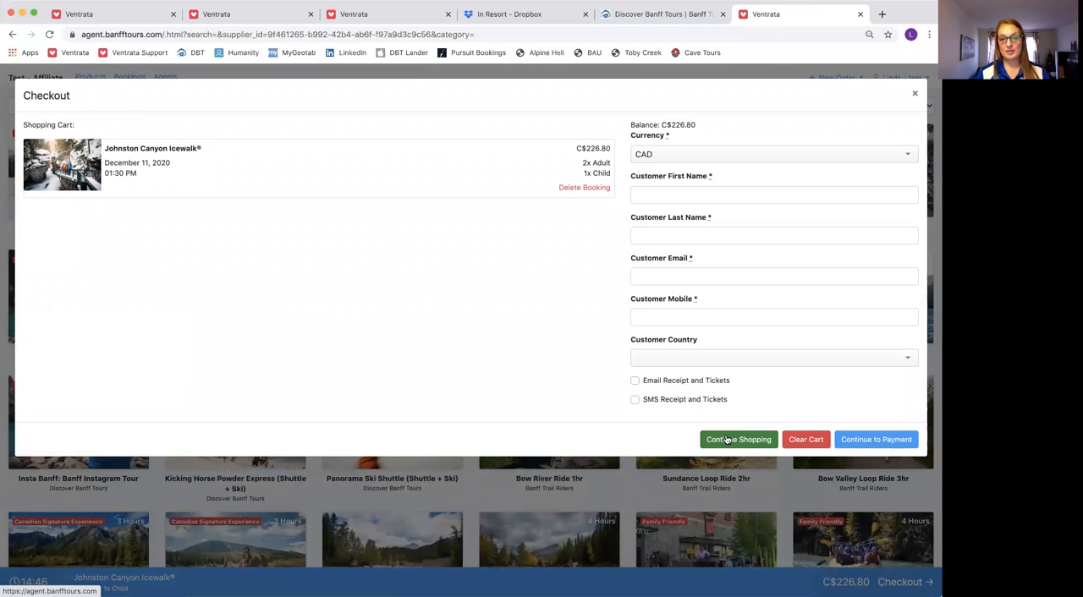
Enter the customer's first and last name in the checkout form
click(673, 191)
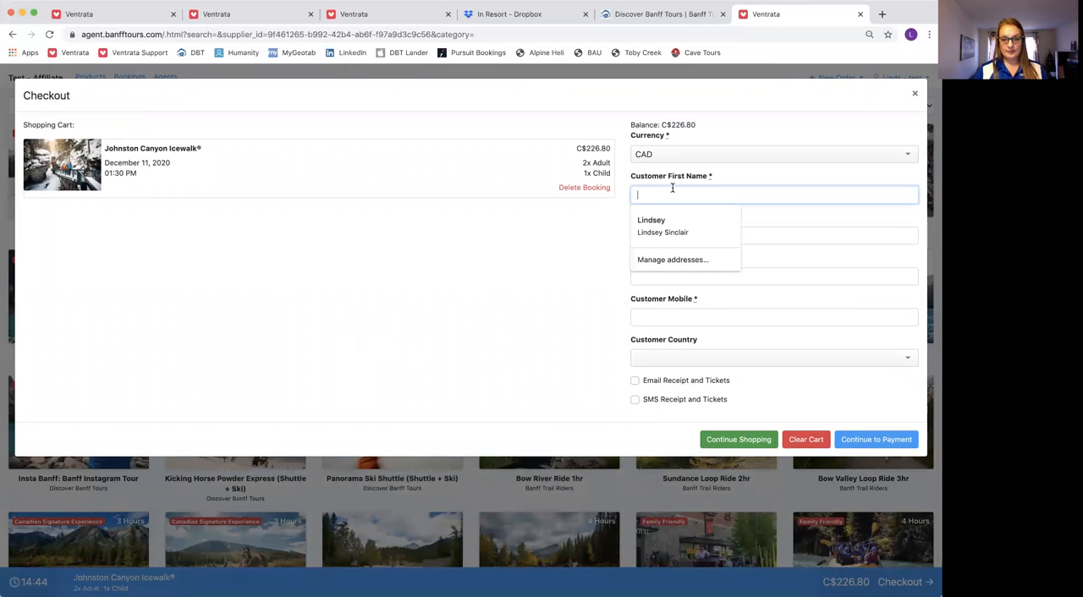
text(Test)
key(Tab)
text(Test)
key(Tab)
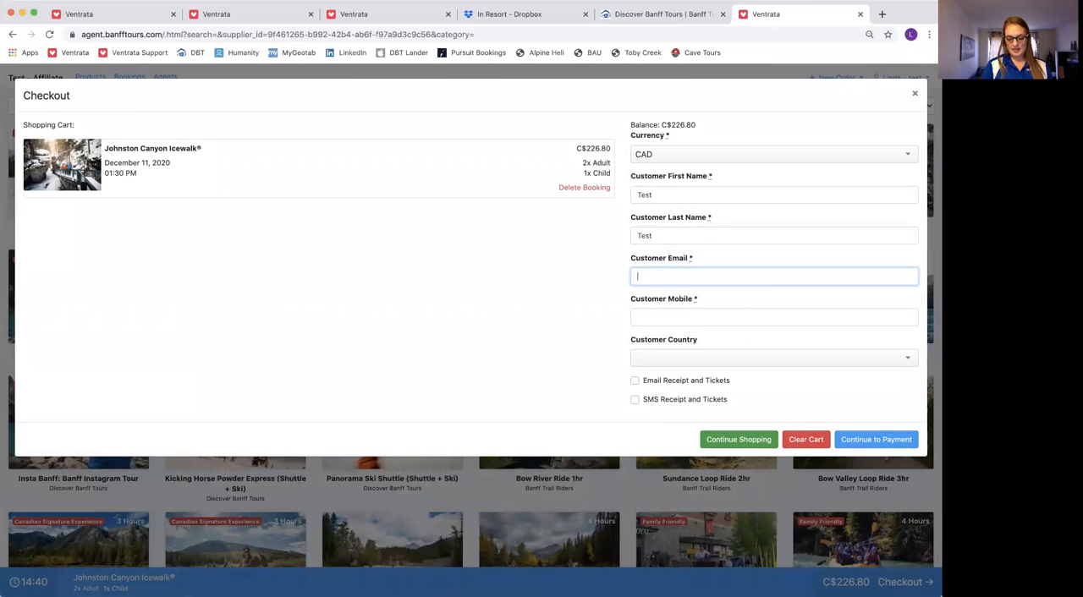
Fill in the customer's email address and mobile number
text(test)
key(Down)
key(Return)
key(Tab)
text(123456789)
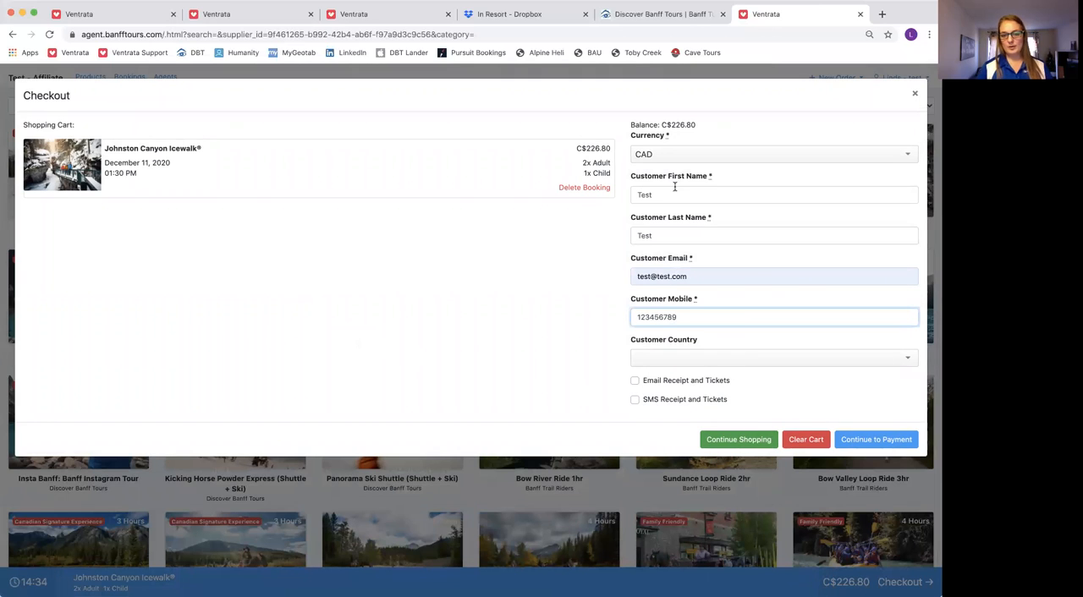
Choose to send the receipt and tickets to the customer's email, and continue to payment
drag(698, 276, 615, 279)
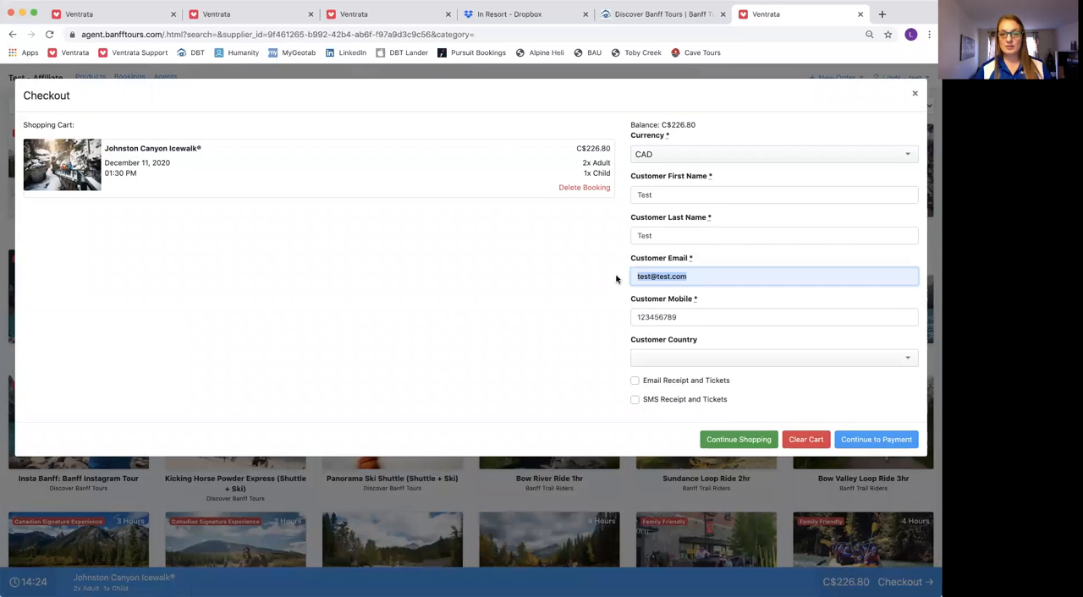
click(635, 383)
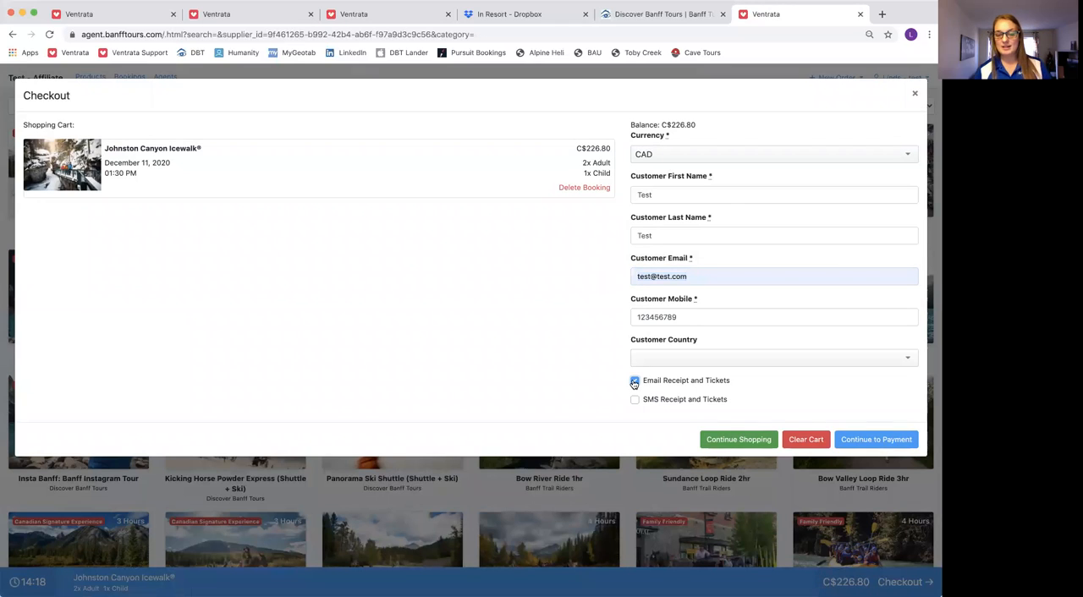
click(885, 441)
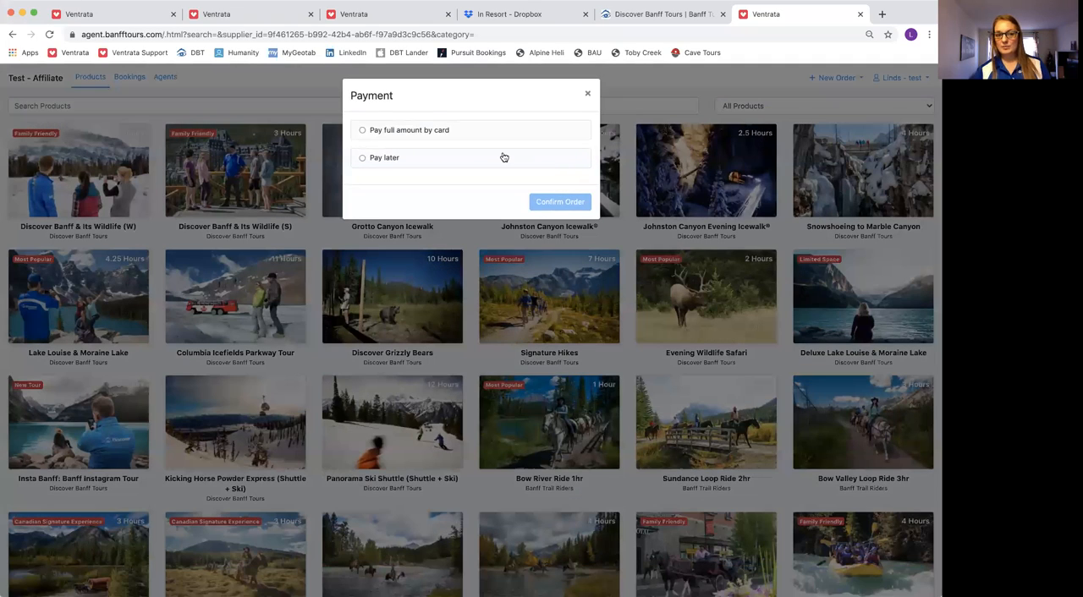
View the full card payment option, choose to pay later instead, and confirm the order
click(471, 132)
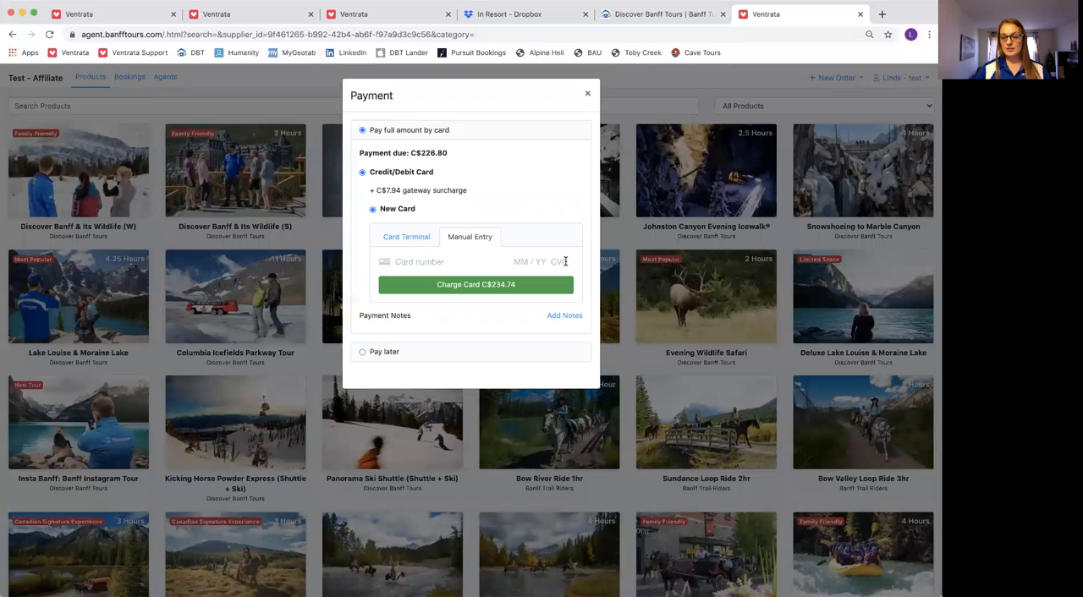
click(362, 352)
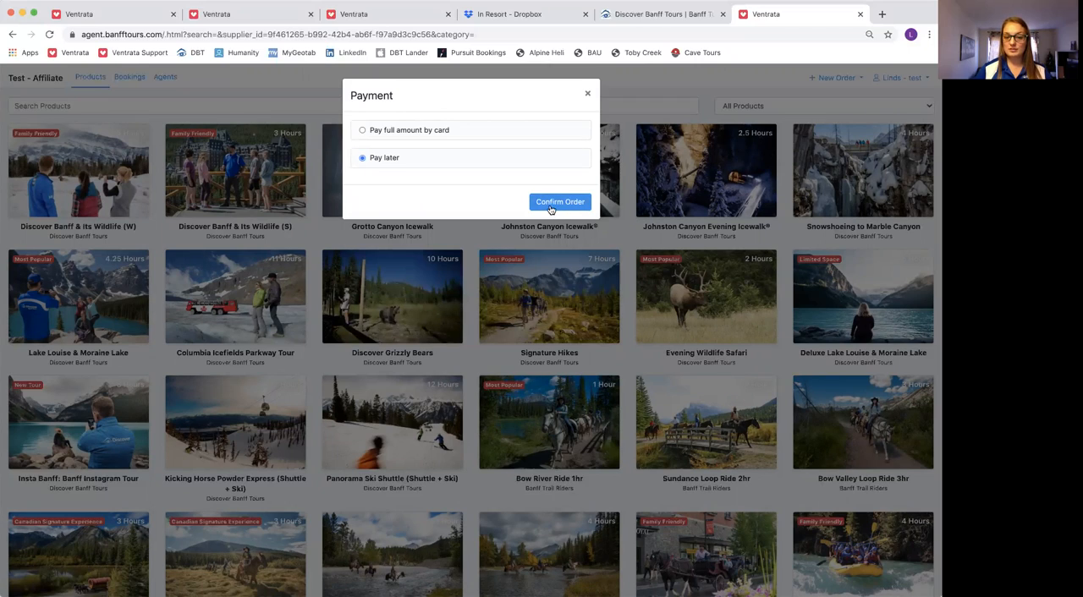
click(558, 202)
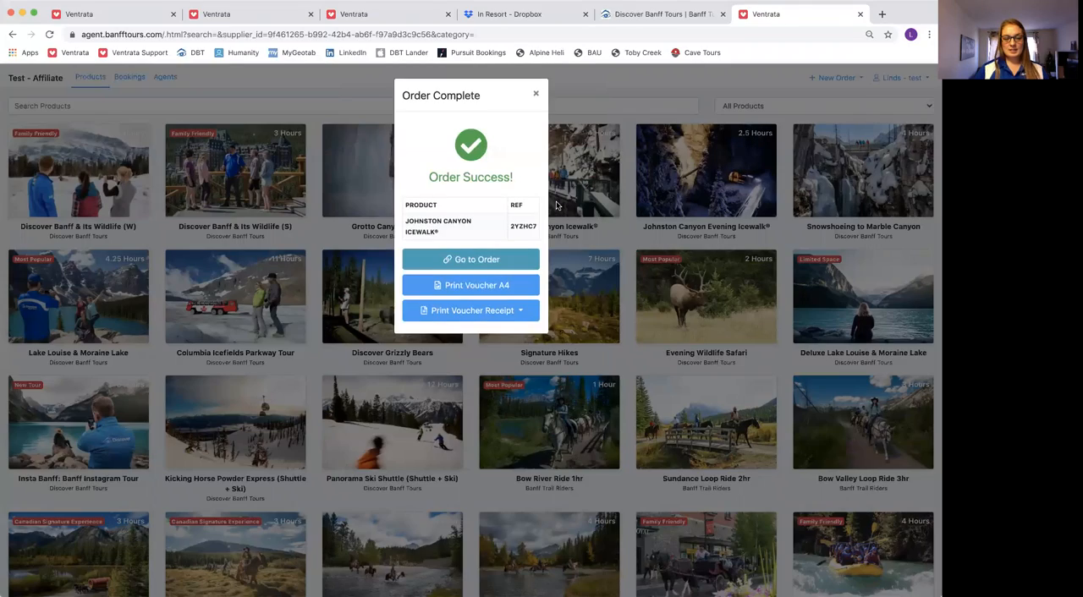
Open the completed order and expand the Johnston Canyon Icewalk booking to review its tickets, pickup and acknowledgements
click(479, 258)
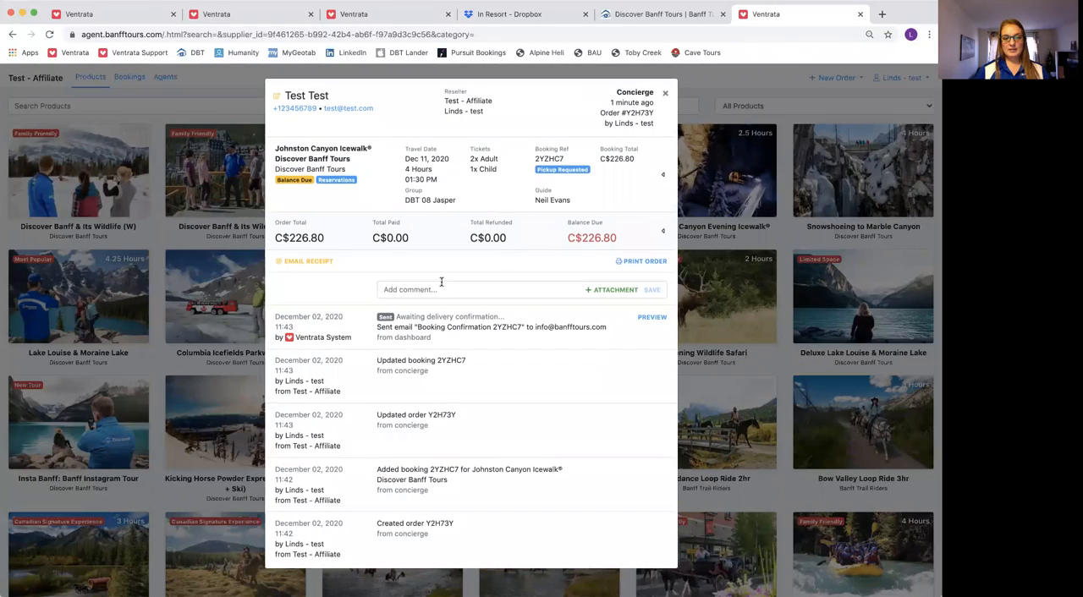
click(605, 176)
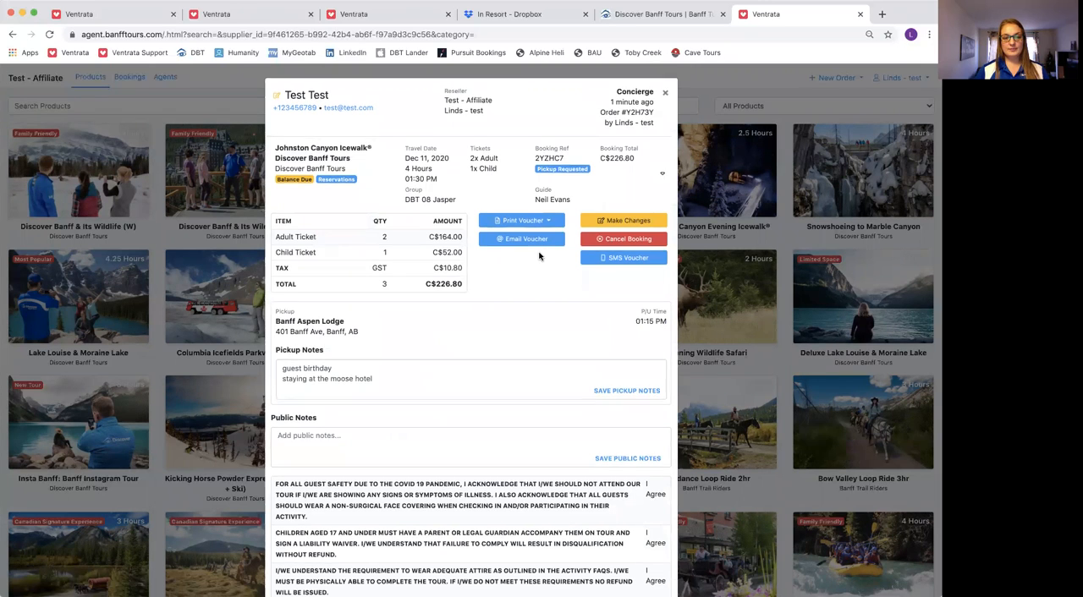
scroll(539, 257, down, 5)
scroll(539, 254, down, 5)
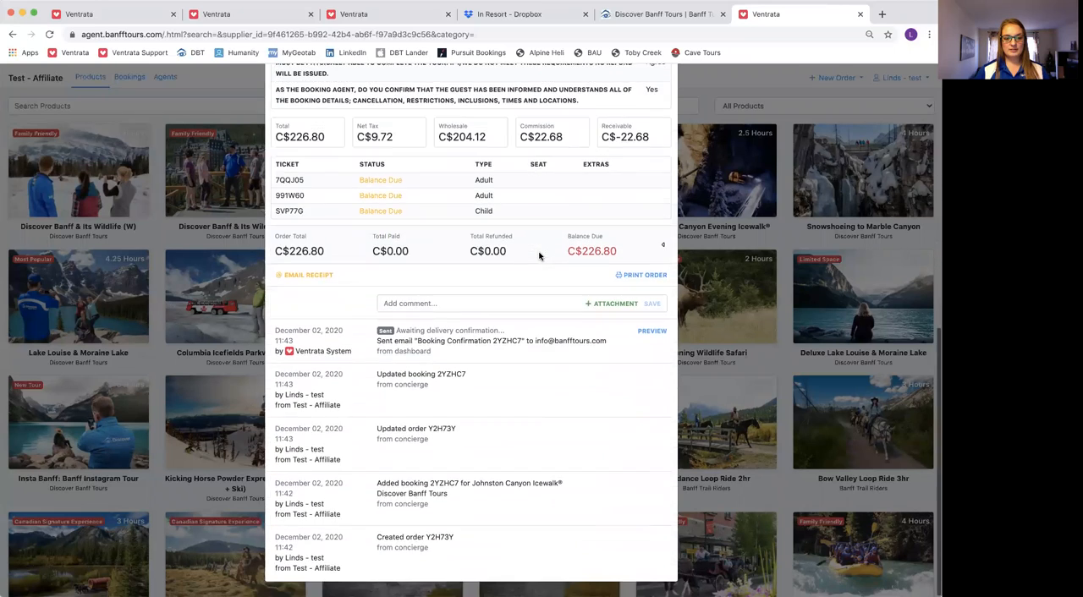
scroll(539, 257, up, 5)
scroll(539, 256, up, 1)
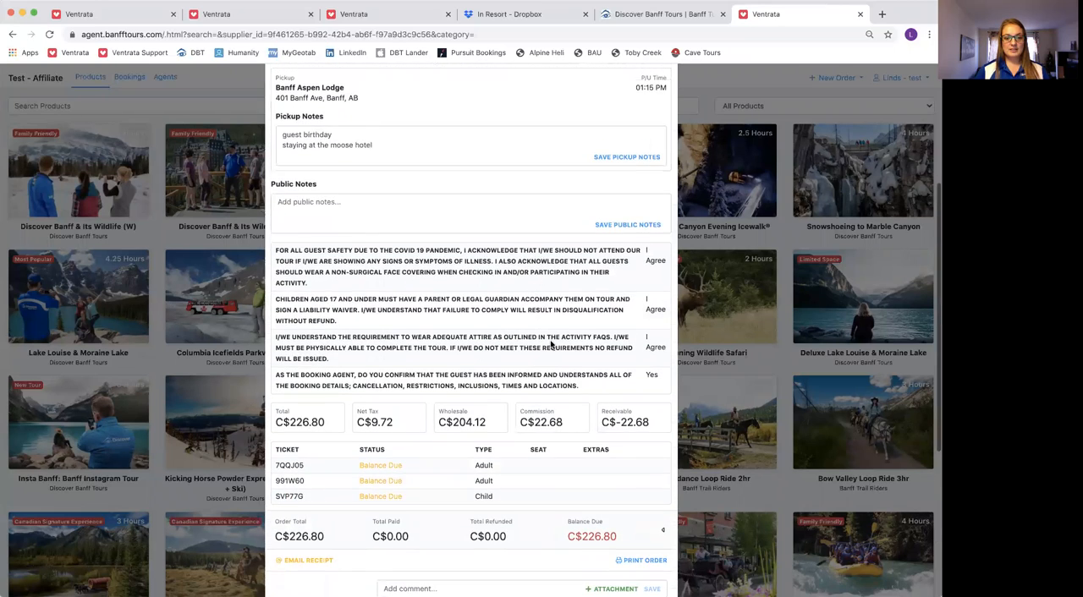
Check the commission on the booking and its change, cancel and voucher options, and close the order
triple_click(551, 427)
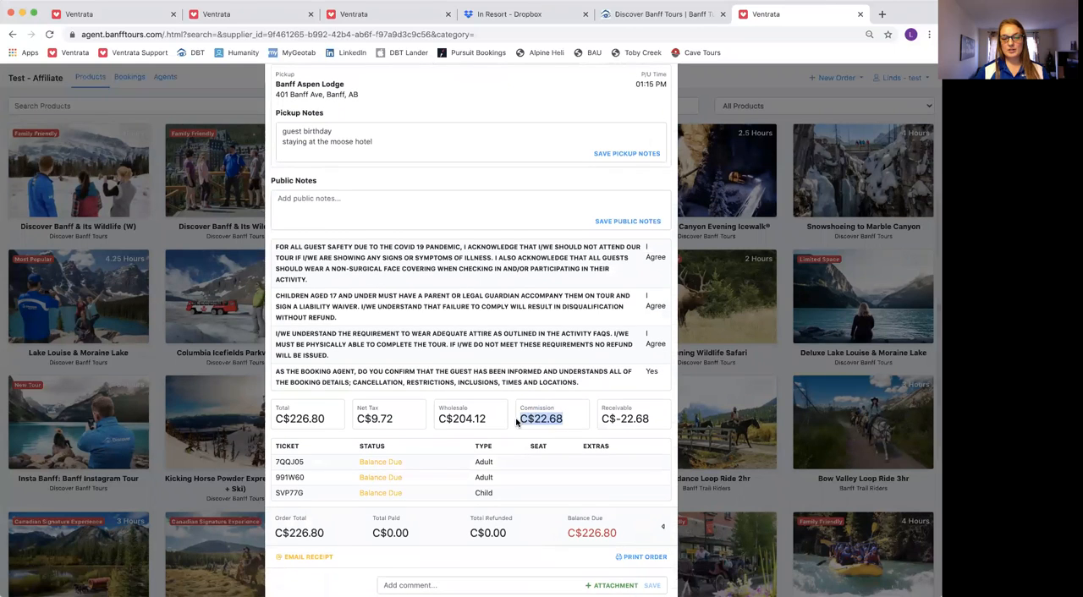
scroll(542, 419, up, 1)
scroll(546, 415, up, 1)
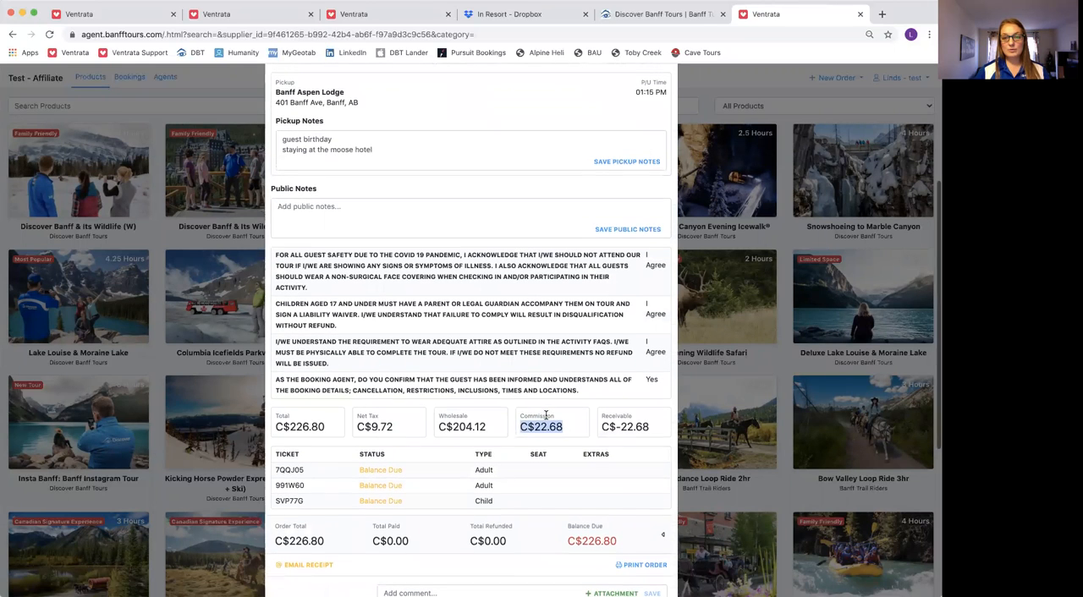
scroll(545, 415, up, 1)
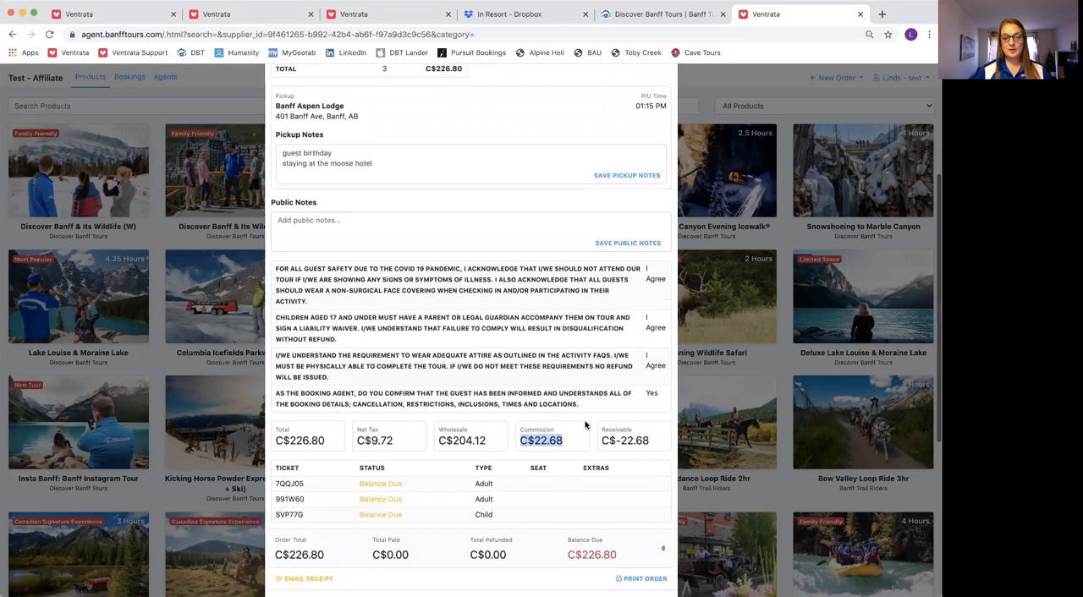
scroll(506, 362, up, 5)
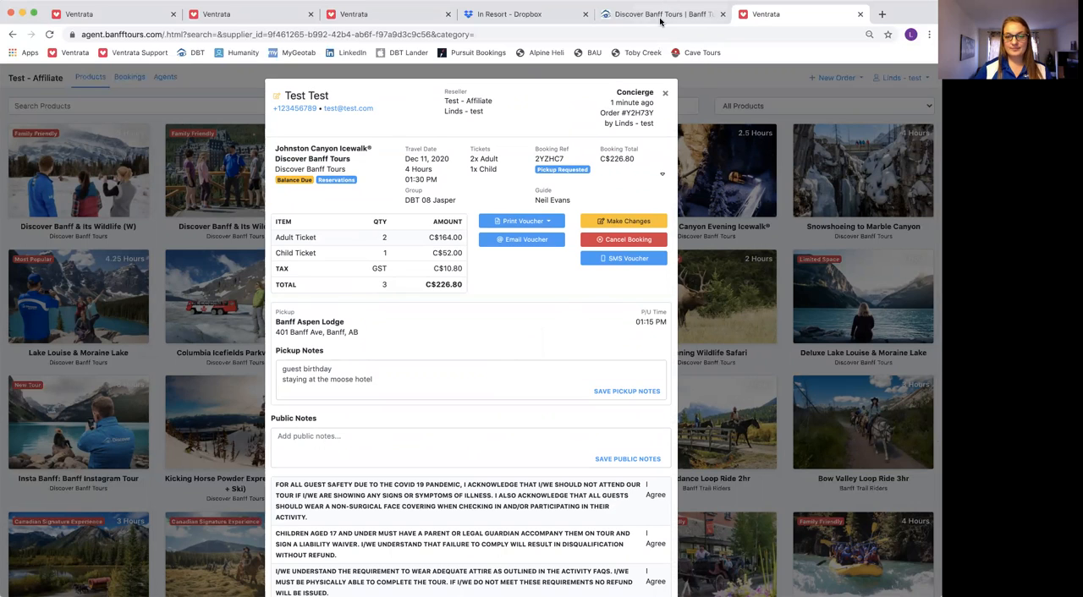
click(665, 92)
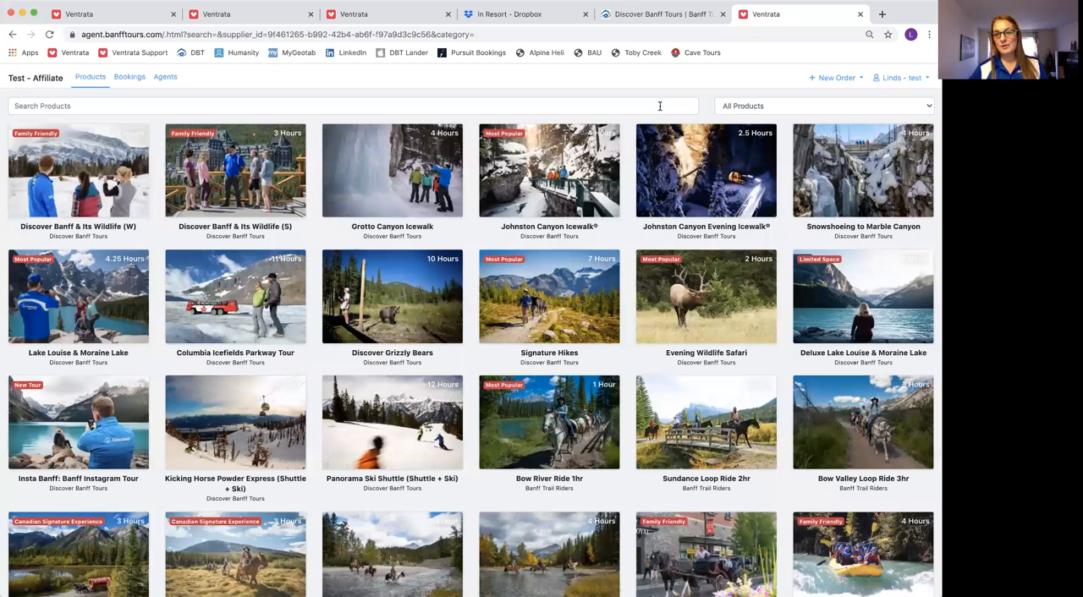